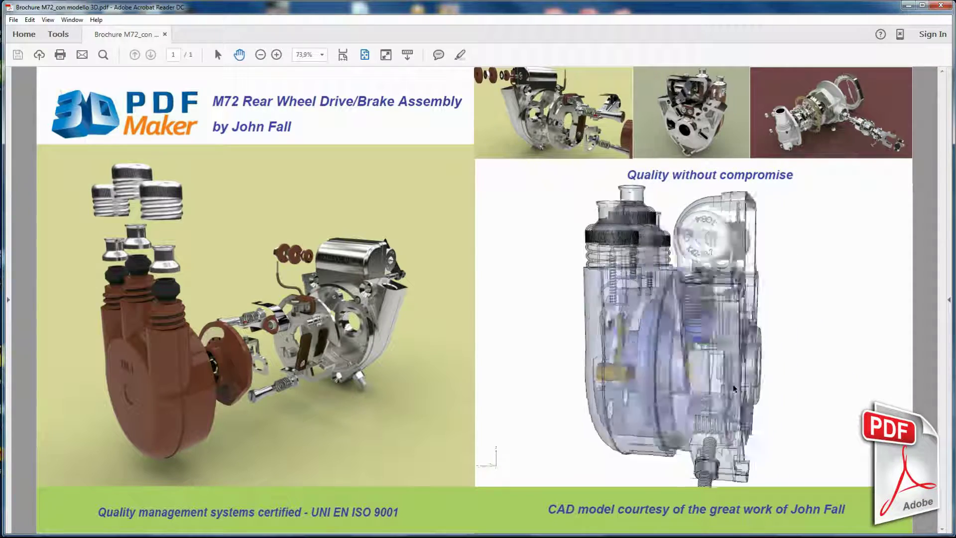
click(132, 384)
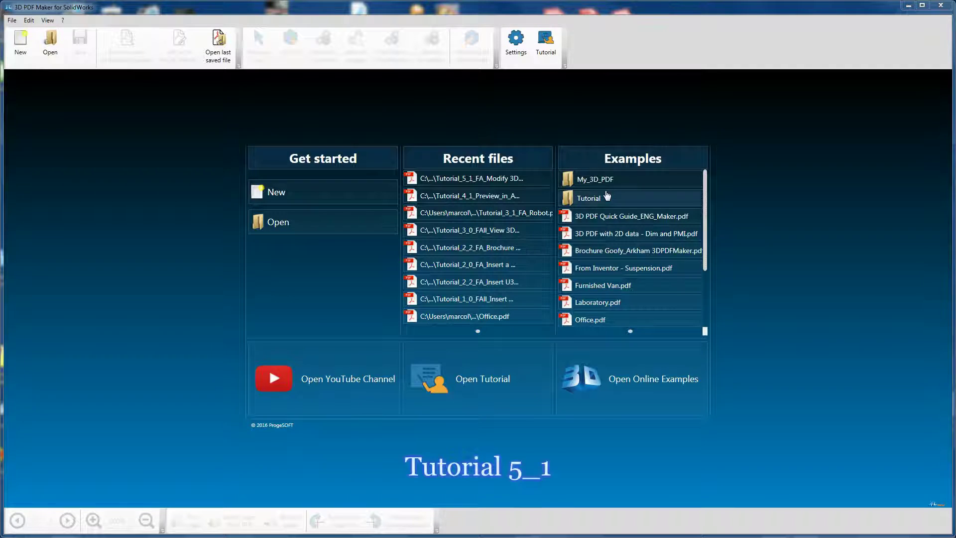
click(589, 198)
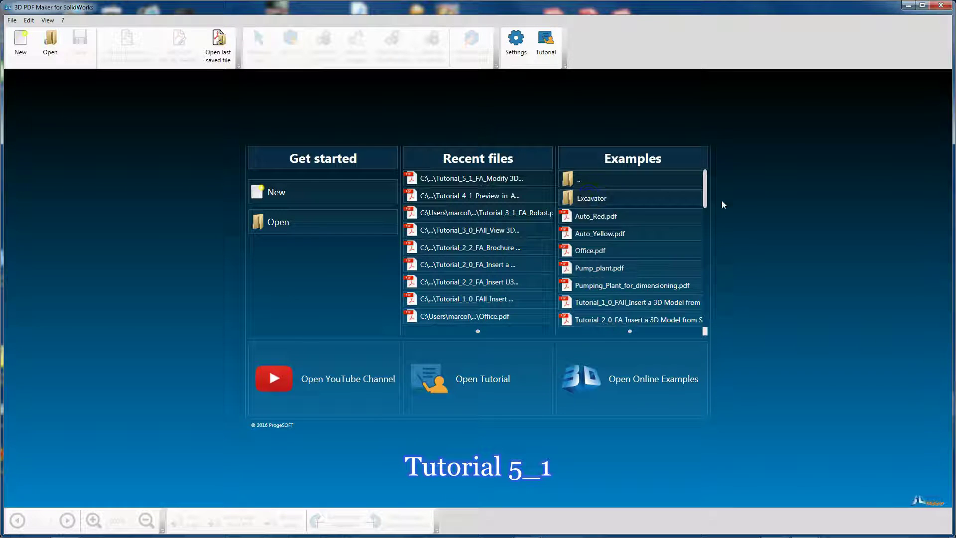
- Open the example Tutorial_5_1_FA_Modify 3DViews.pdf and enlarge the page to 150%
drag(706, 202, 708, 234)
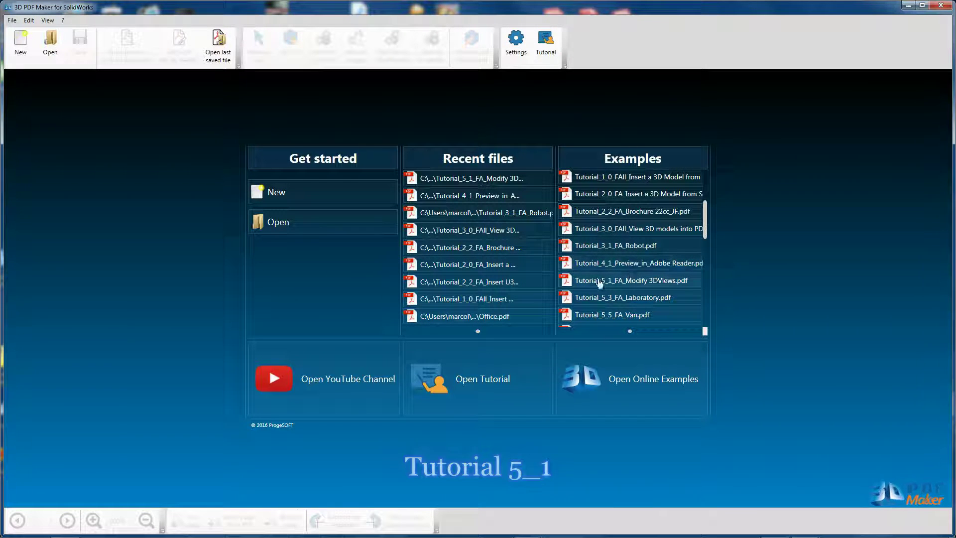
double_click(643, 280)
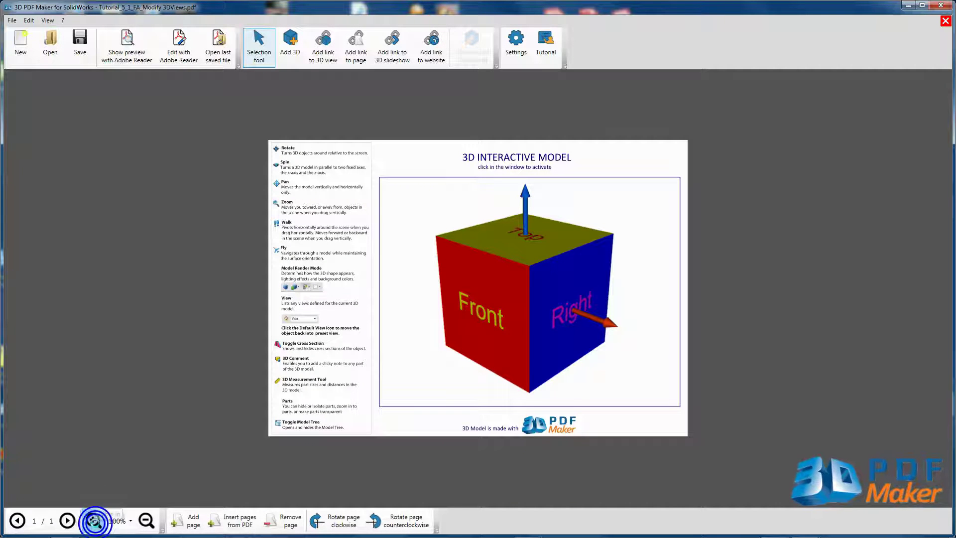
click(94, 523)
click(94, 523)
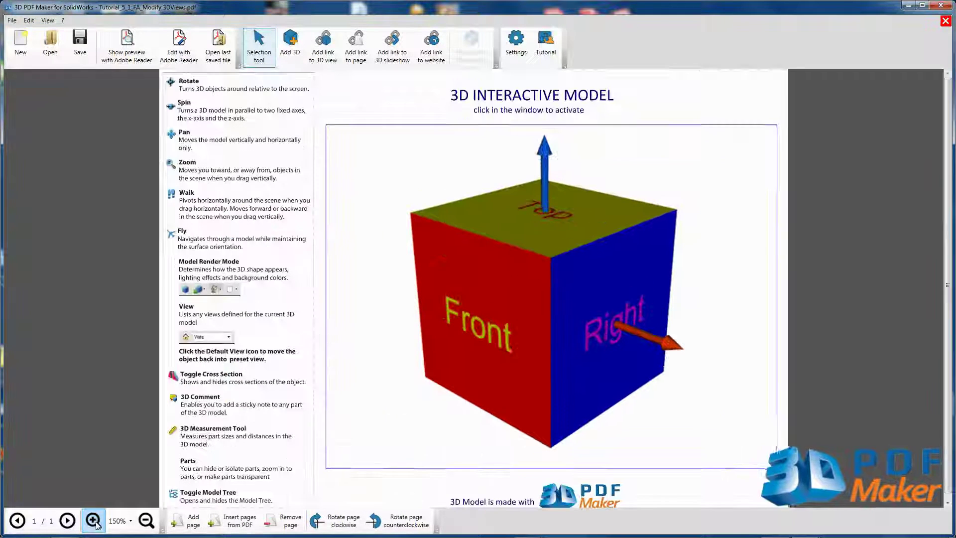
click(484, 303)
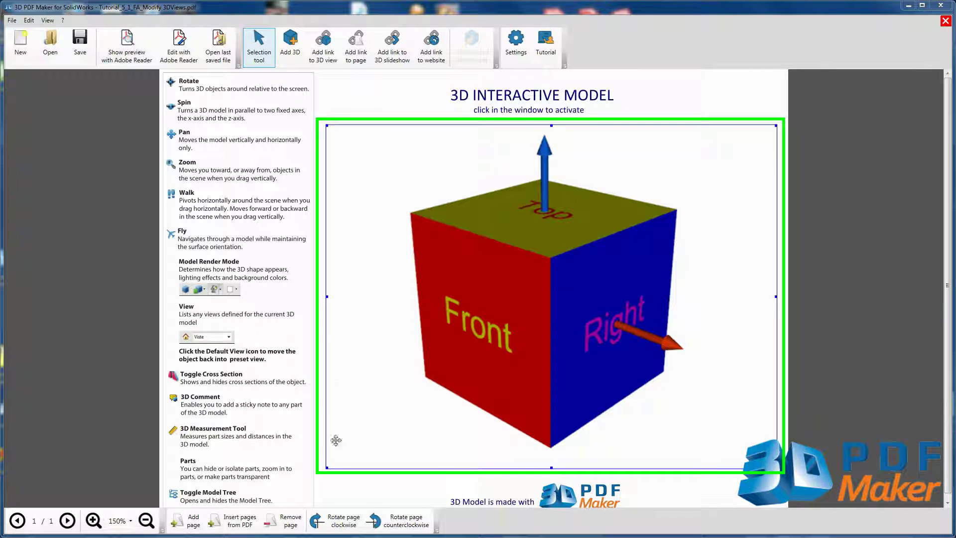
click(562, 475)
click(369, 252)
double_click(368, 252)
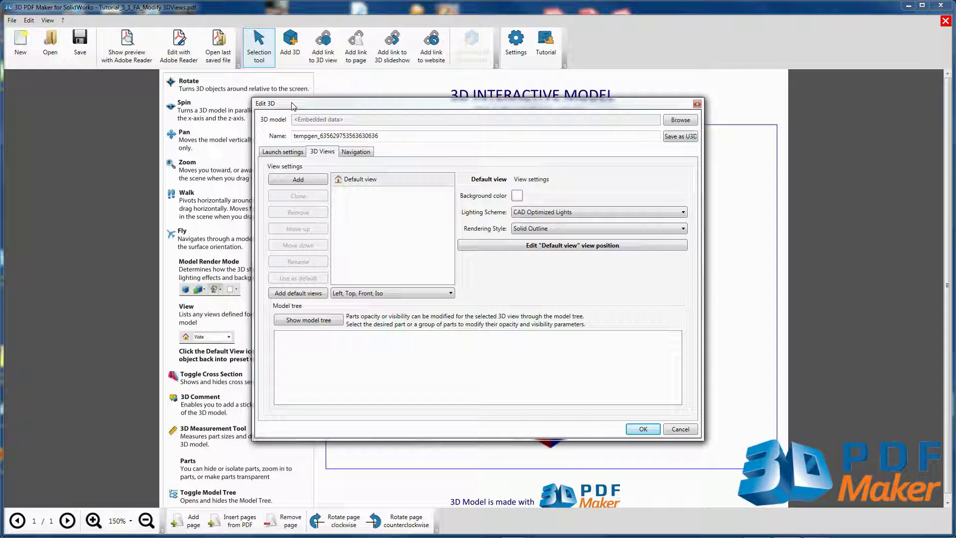
click(681, 431)
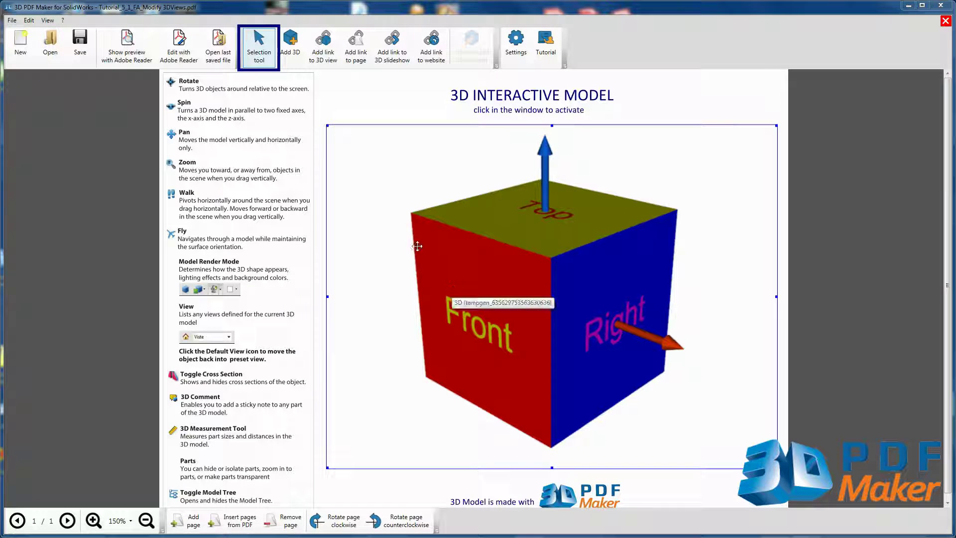
click(258, 48)
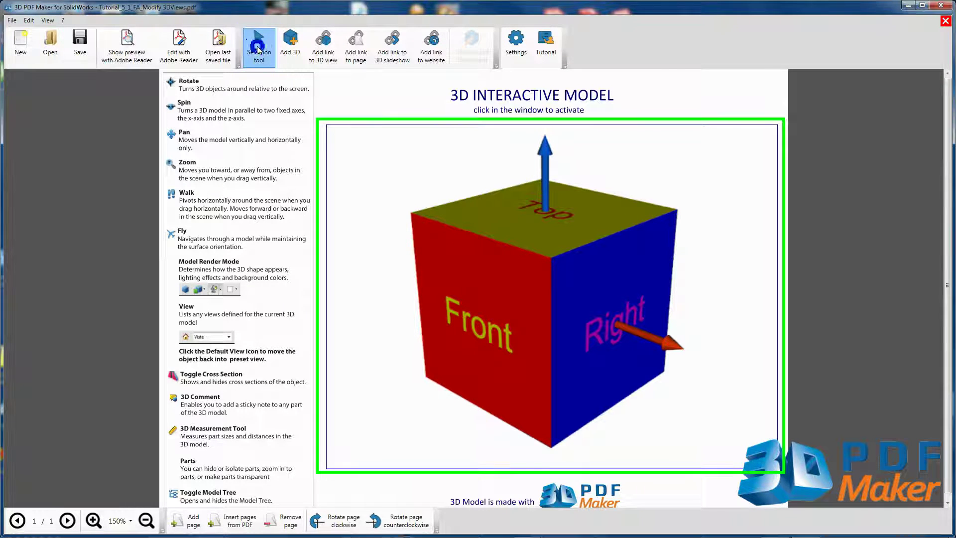
click(356, 166)
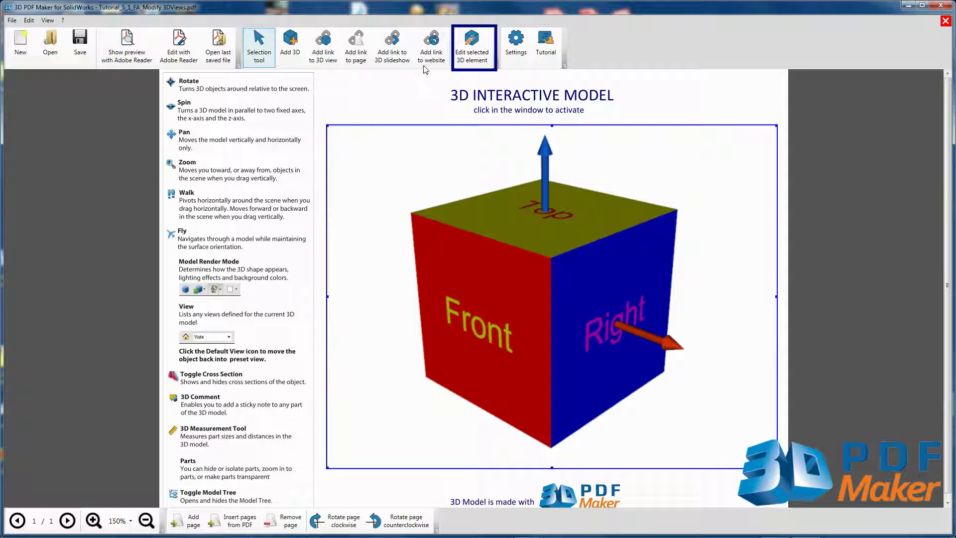
click(464, 53)
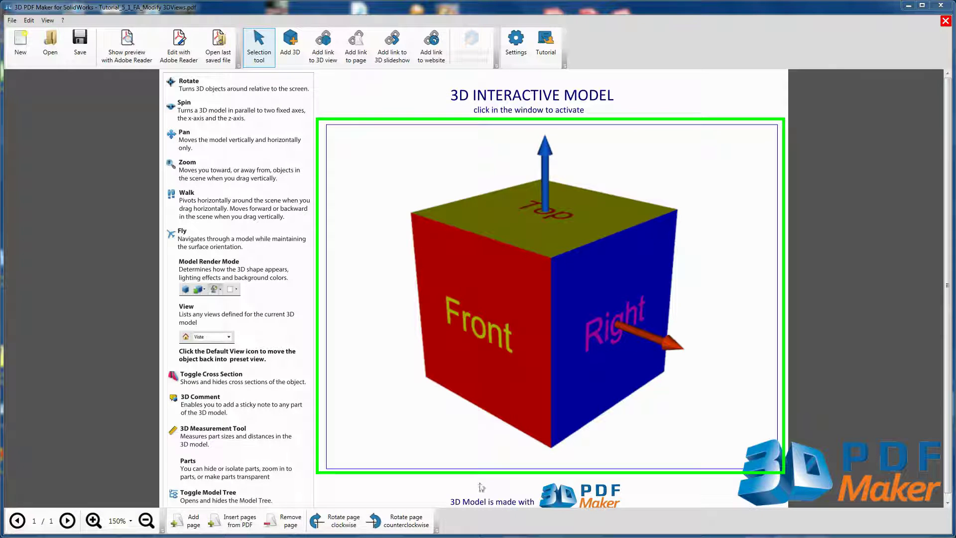
- Open the cube model's 3D editing settings and review the launch, navigation and 3D view options
click(493, 158)
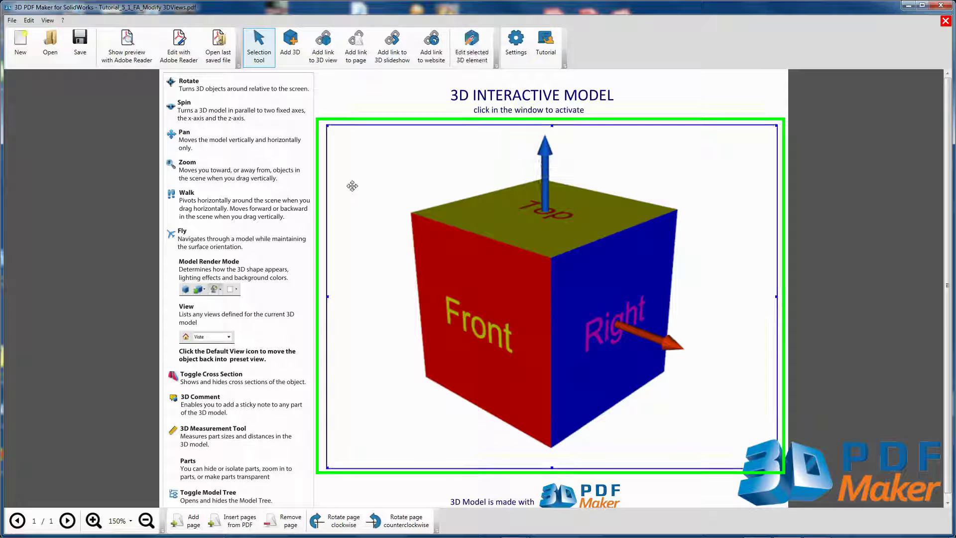
double_click(378, 265)
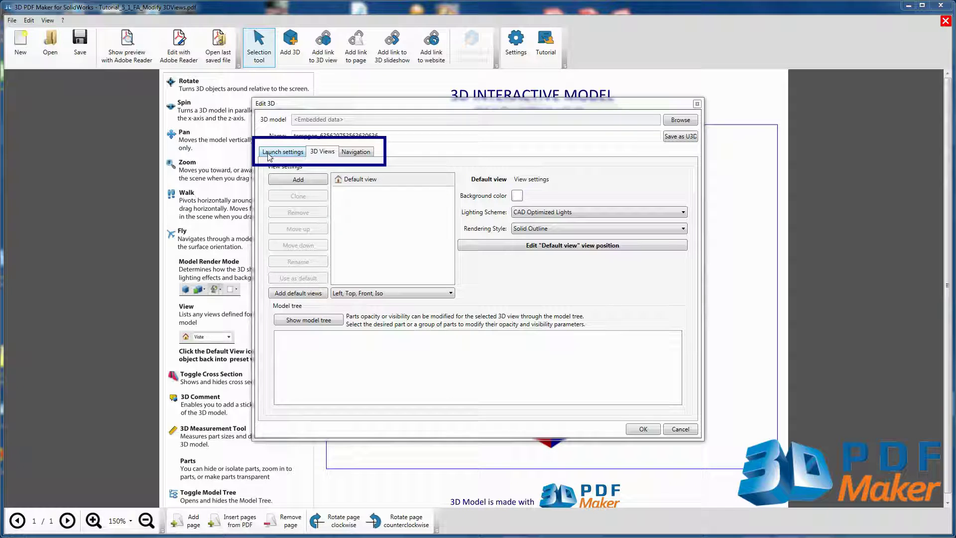
click(283, 152)
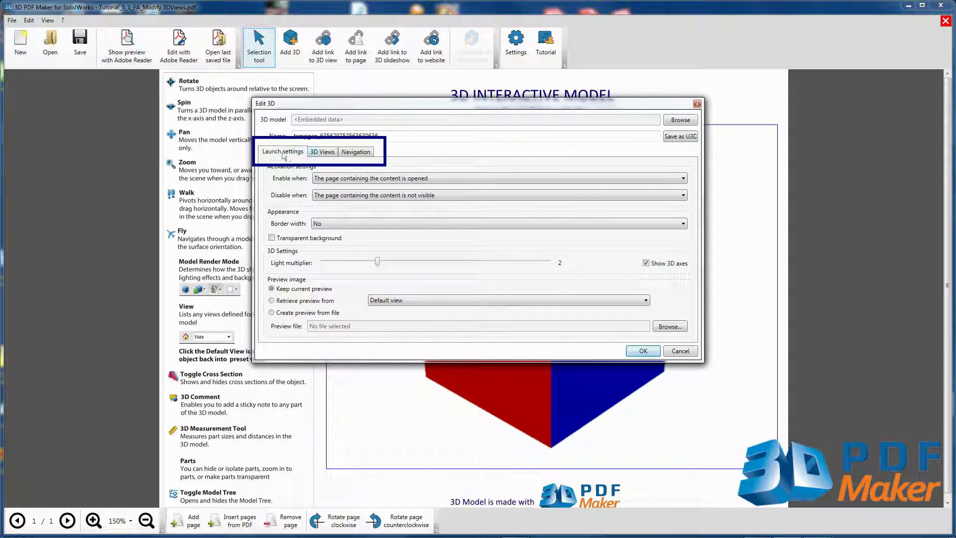
click(322, 152)
click(356, 153)
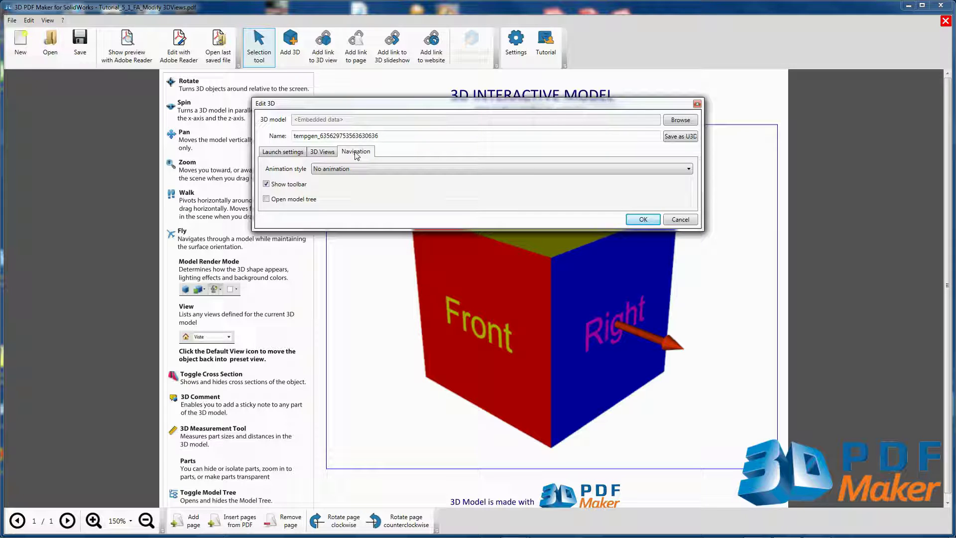
click(327, 152)
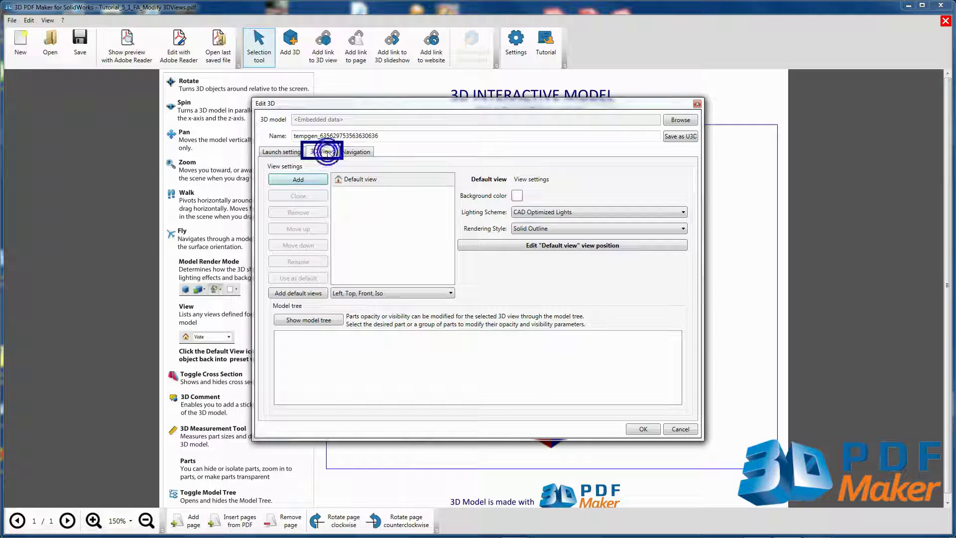
- Open the position of "Default view" for editing beside the 3D settings, and orbit the cube
click(368, 181)
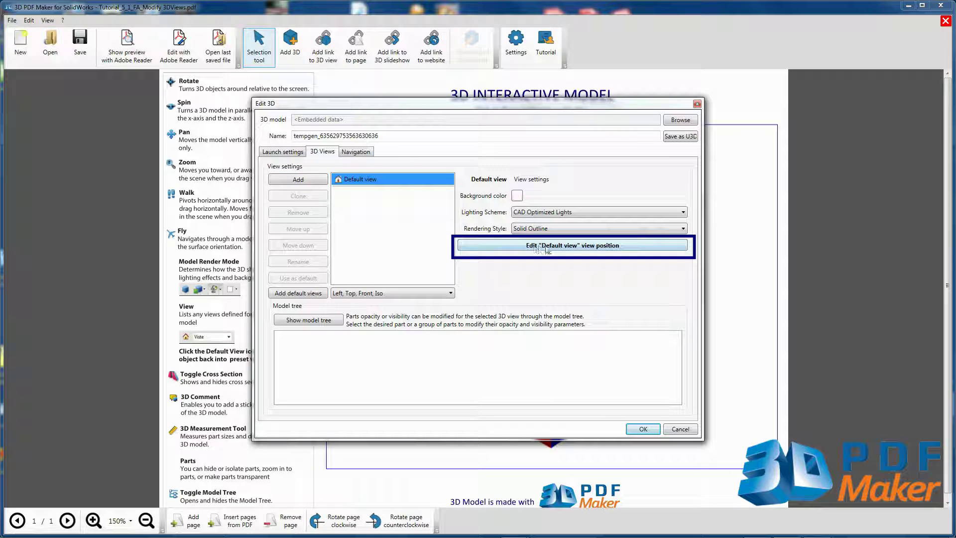
click(556, 245)
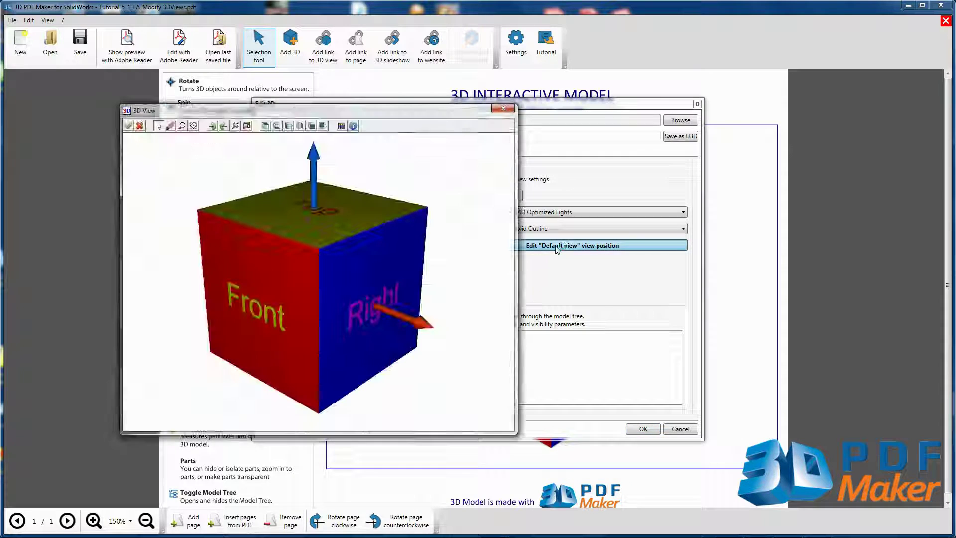
drag(410, 110, 308, 122)
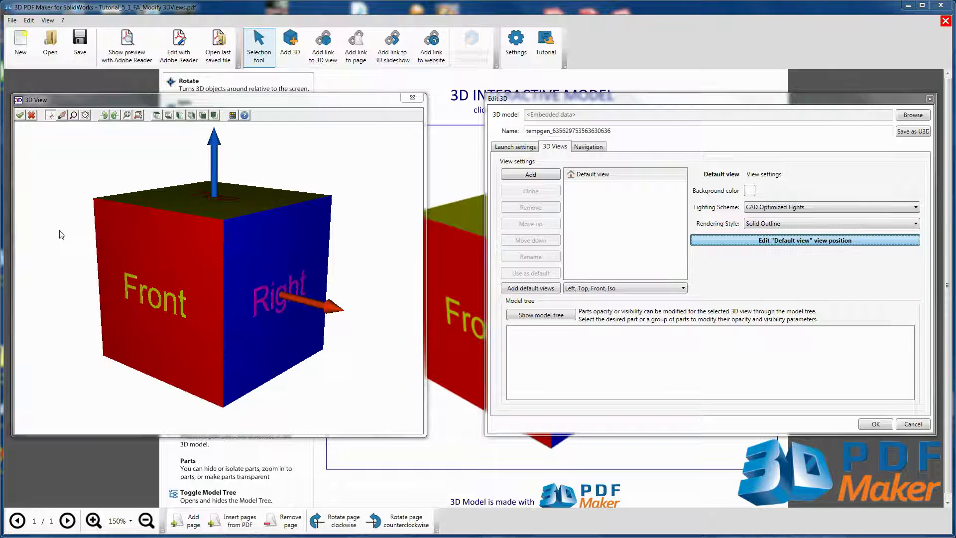
drag(49, 294, 309, 289)
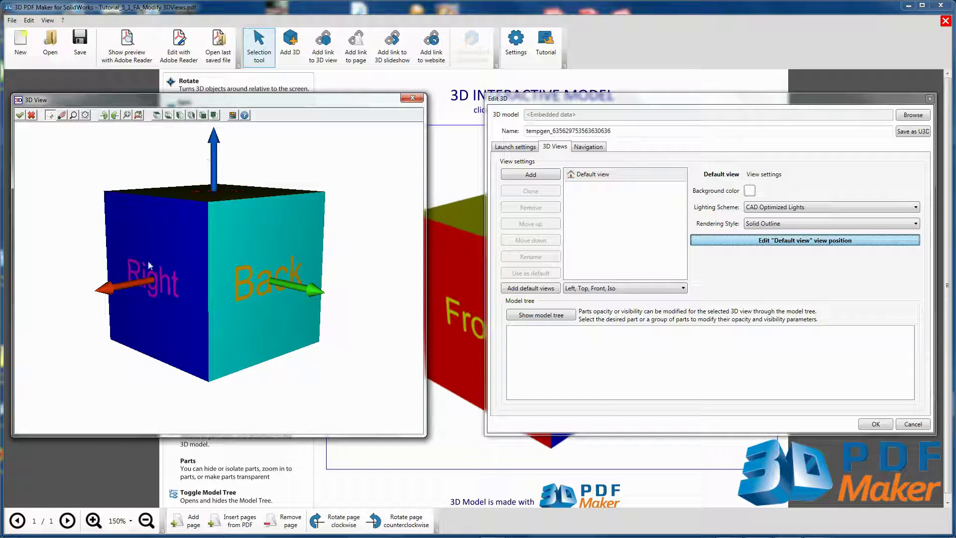
drag(112, 306, 156, 317)
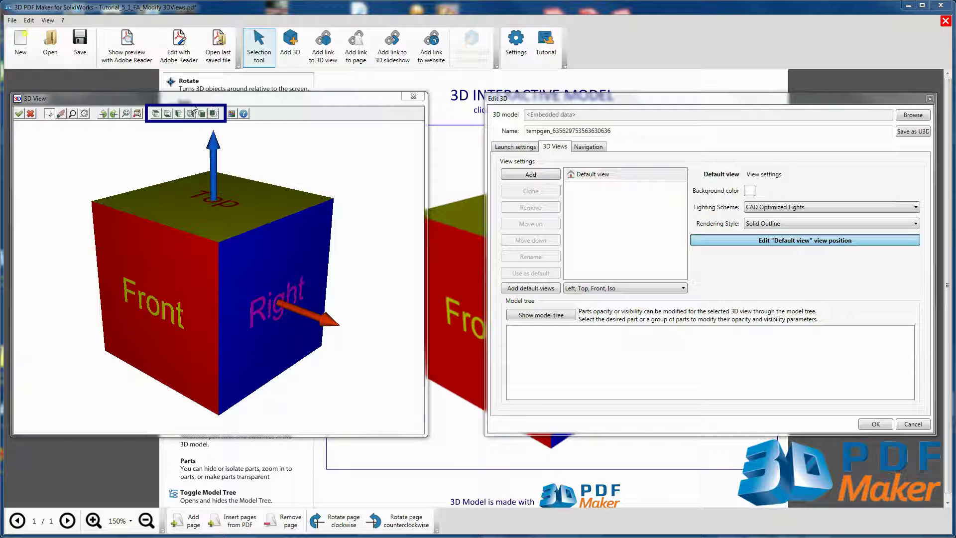
- Go through the cube's standard top, bottom, left, right, front and back views, finishing on the front view
click(156, 114)
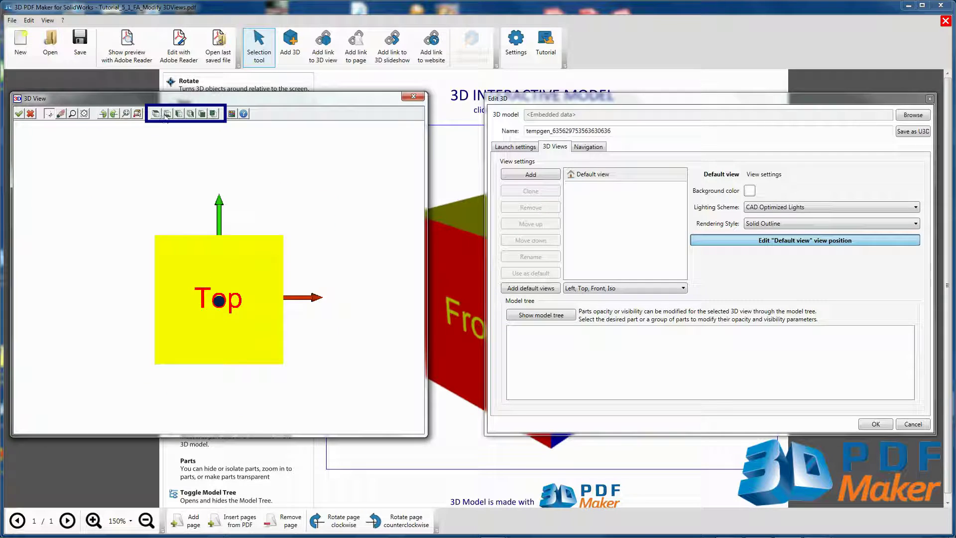
click(167, 114)
click(179, 114)
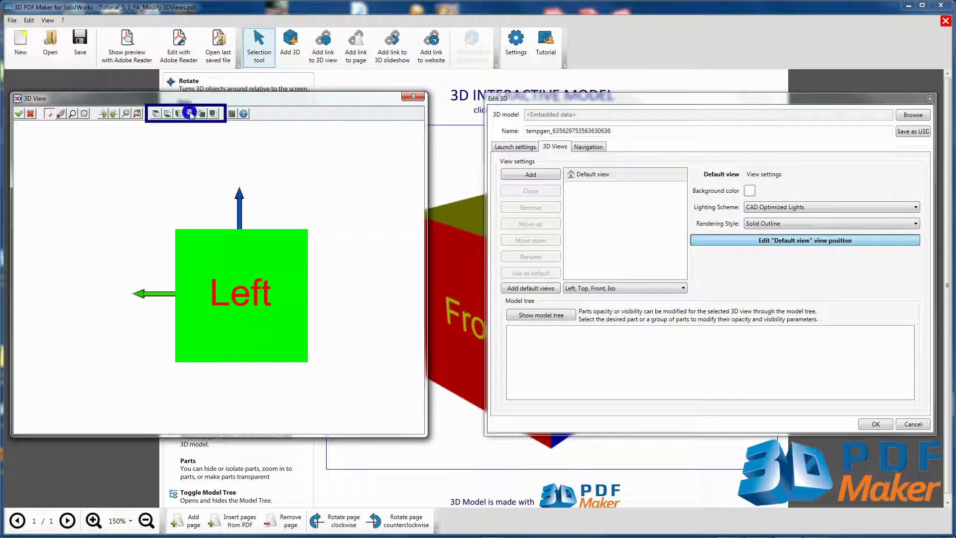
click(190, 114)
click(201, 114)
click(213, 114)
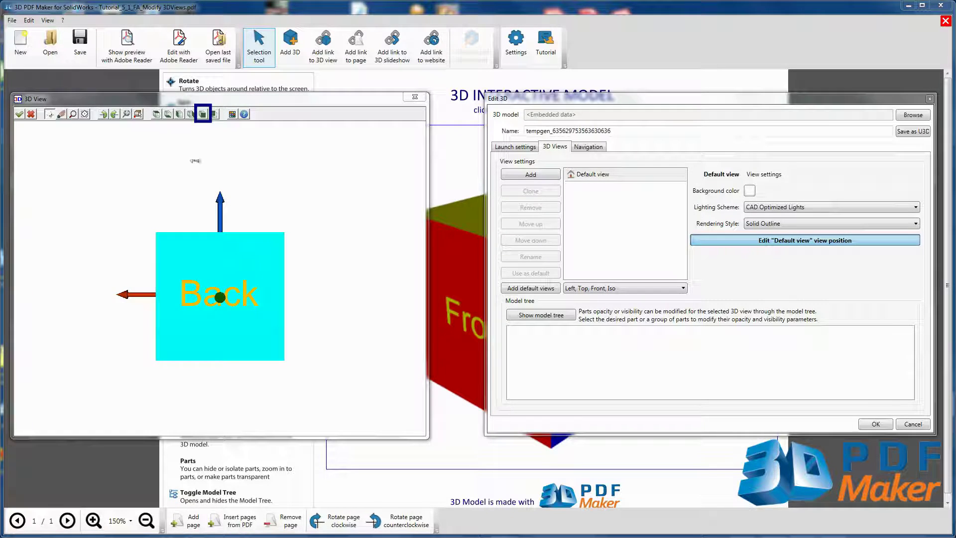
click(203, 114)
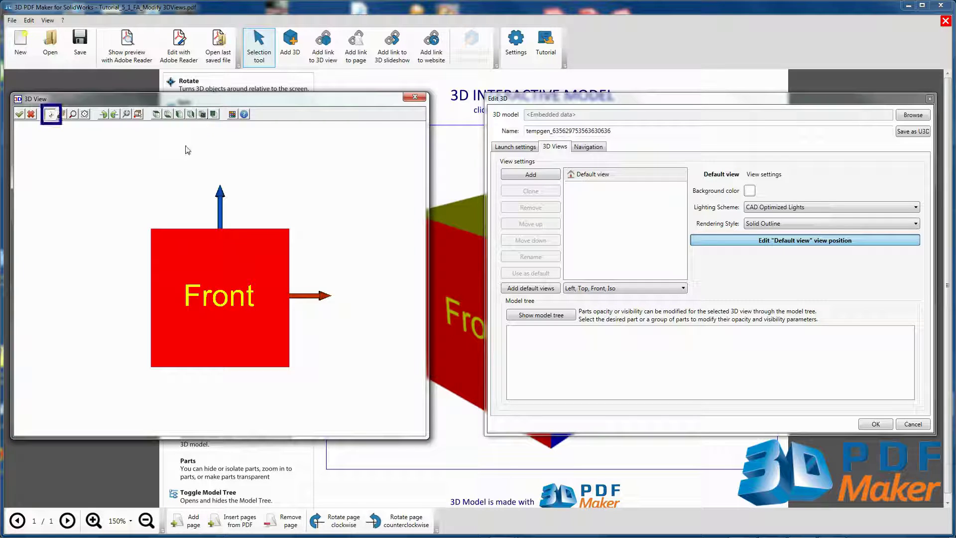
- Rotate the cube horizontally, reset it to the front view and rotate it vertically
click(50, 116)
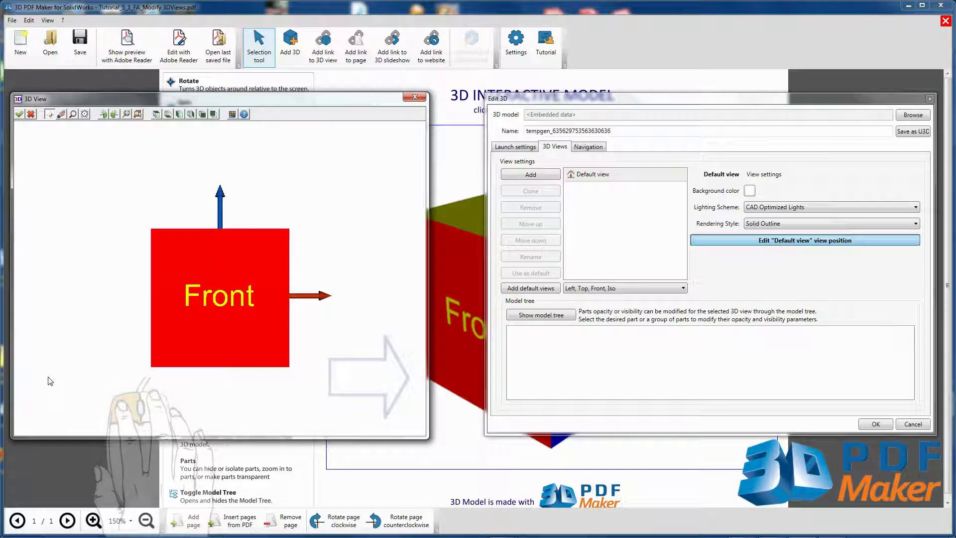
drag(47, 380, 274, 398)
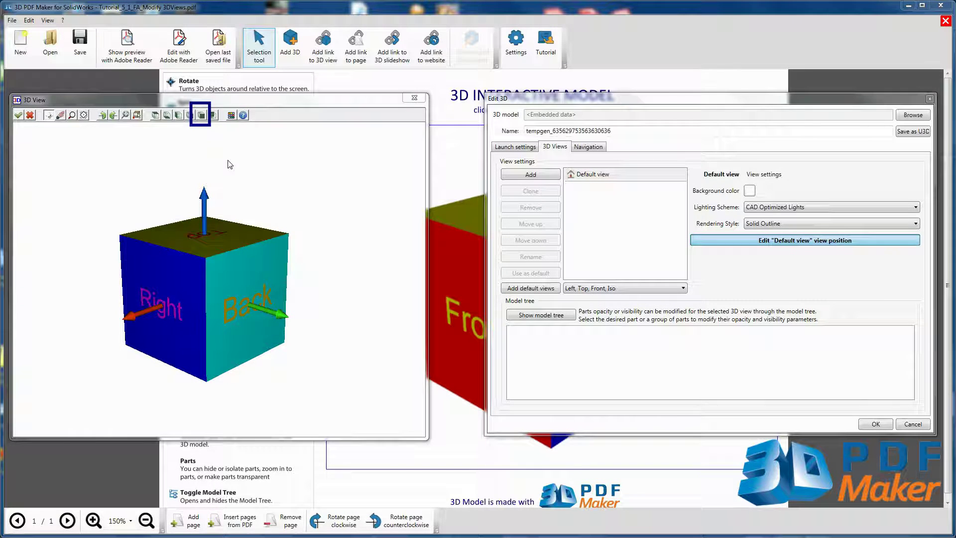
click(200, 116)
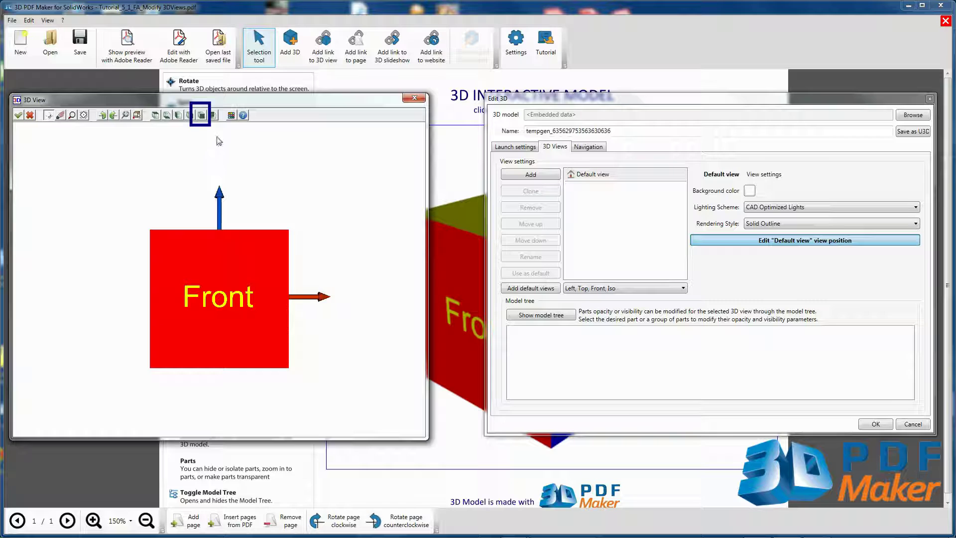
drag(217, 135, 220, 244)
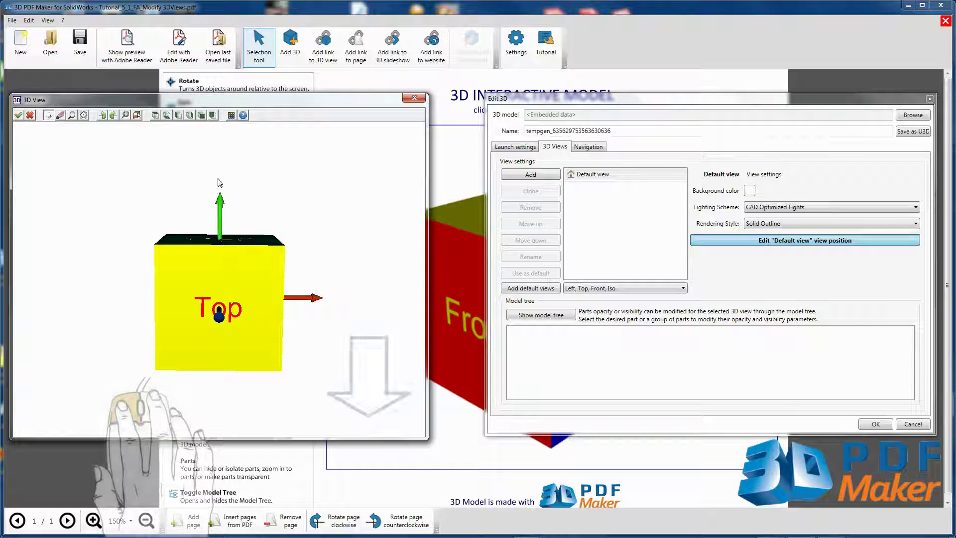
drag(219, 184, 160, 285)
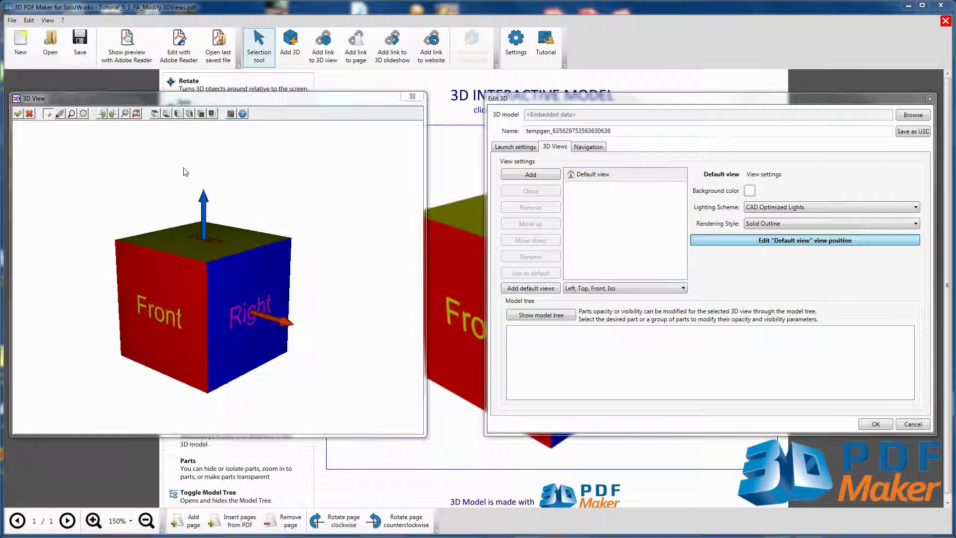
- Inspect how the cube rotates horizontally from the top view and vertically from the right view
click(155, 115)
drag(36, 395, 389, 402)
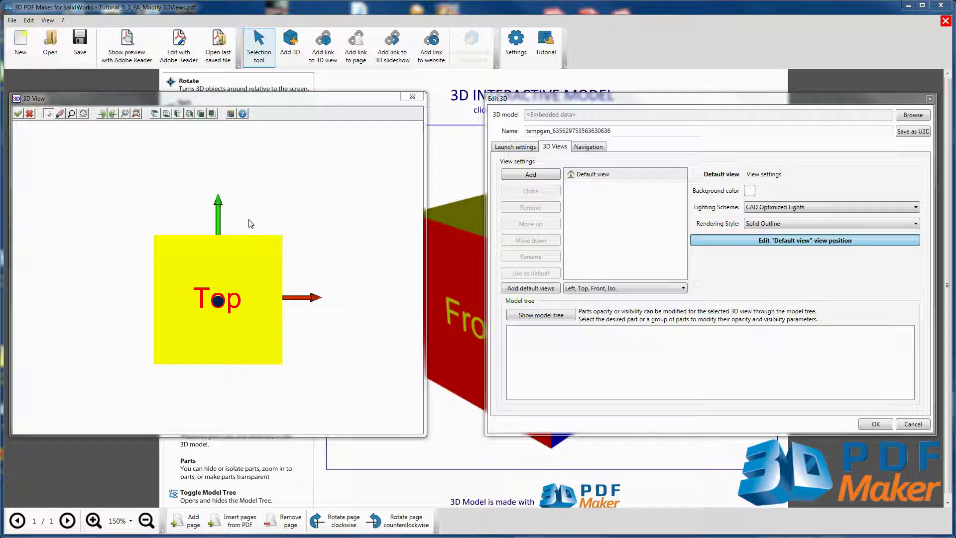
click(189, 113)
drag(198, 143, 194, 367)
drag(215, 159, 174, 310)
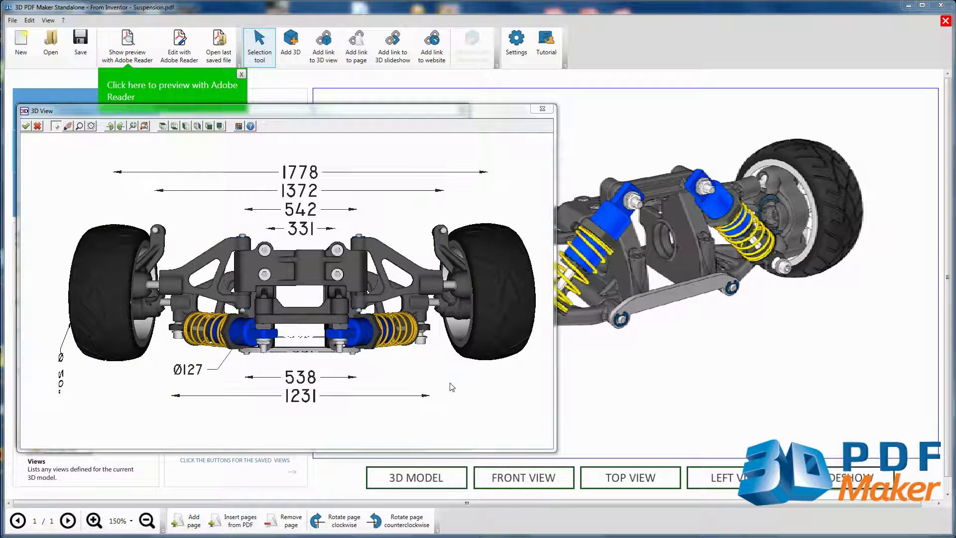
- Show the suspension model from its left side, then zoom and orbit around it
click(185, 127)
scroll(283, 295, up, 5)
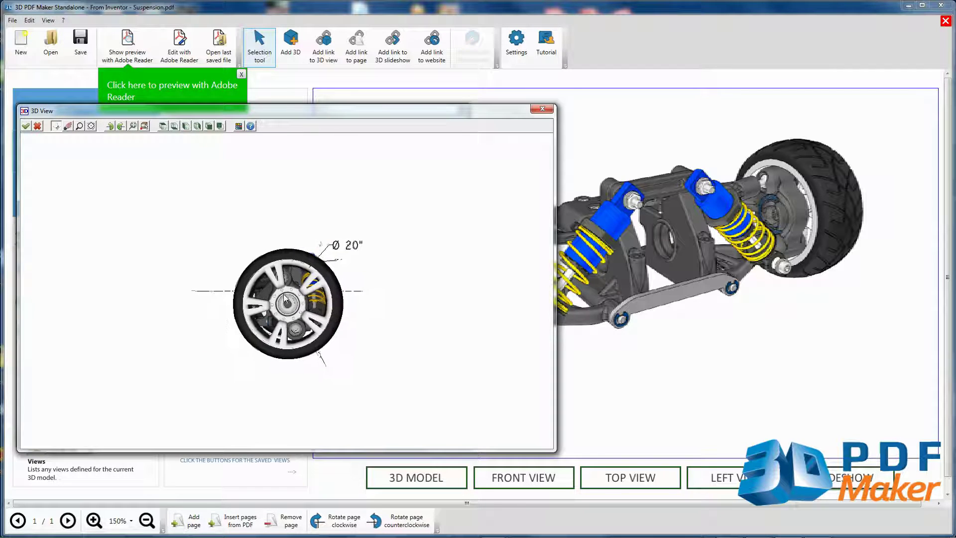
drag(431, 315, 326, 342)
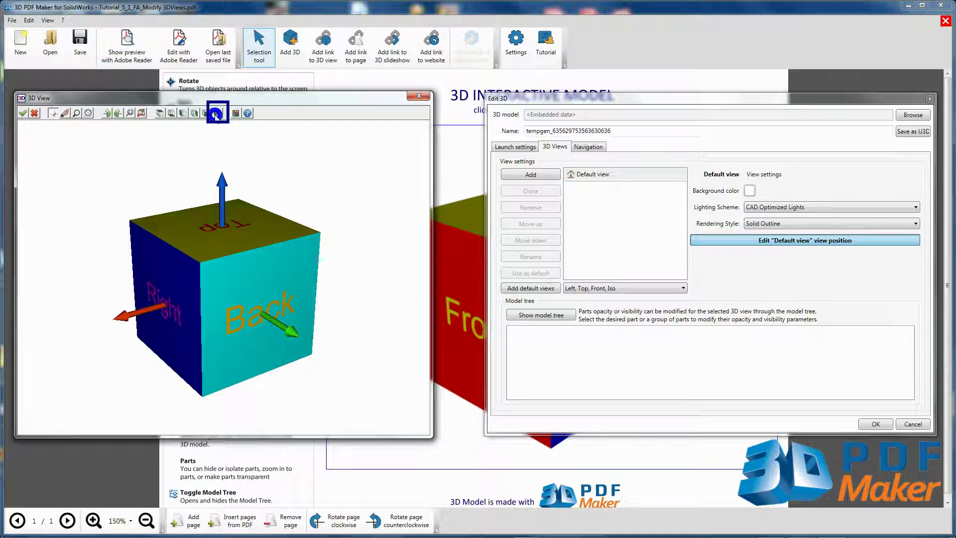
- Roll the cube in the screen plane from its back, top and left views, ending on the front view
click(216, 116)
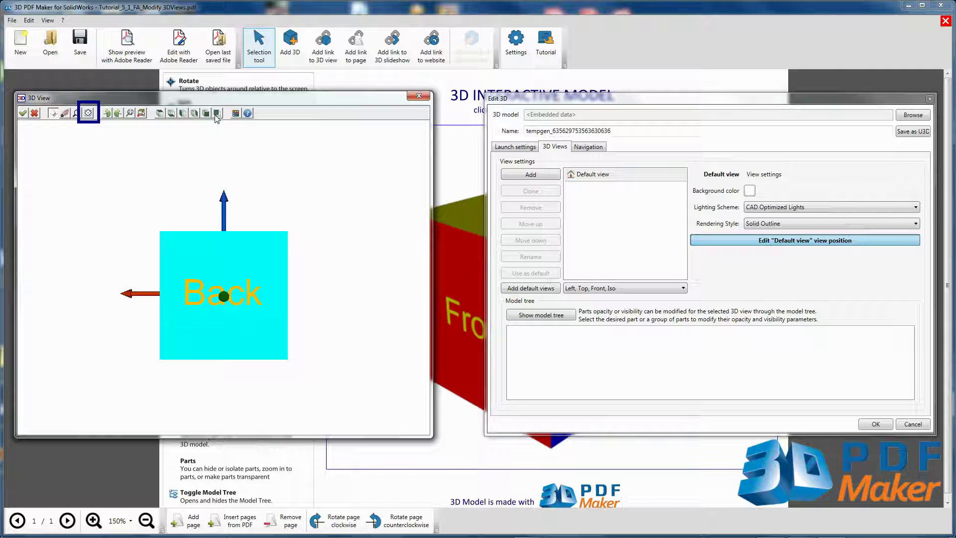
click(88, 112)
drag(34, 385, 51, 402)
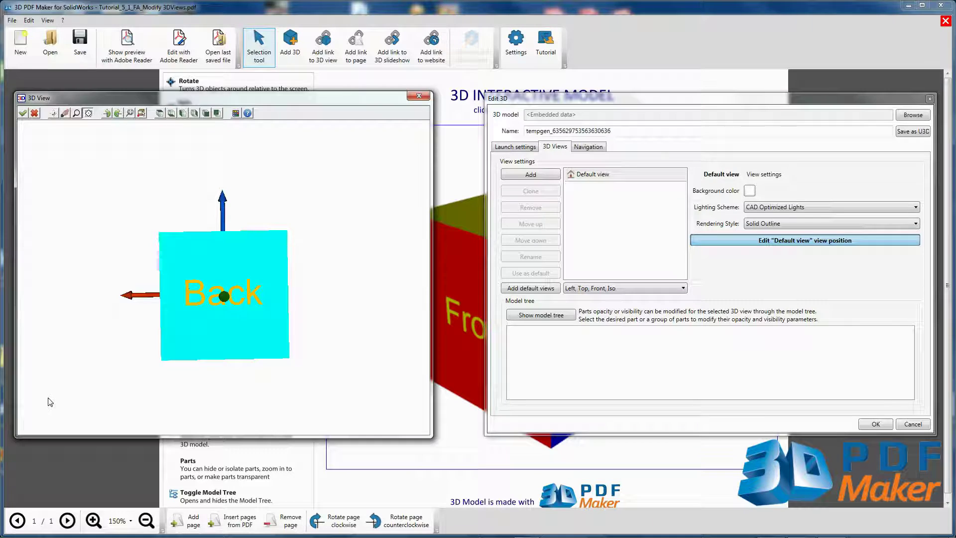
click(159, 113)
drag(29, 145, 339, 162)
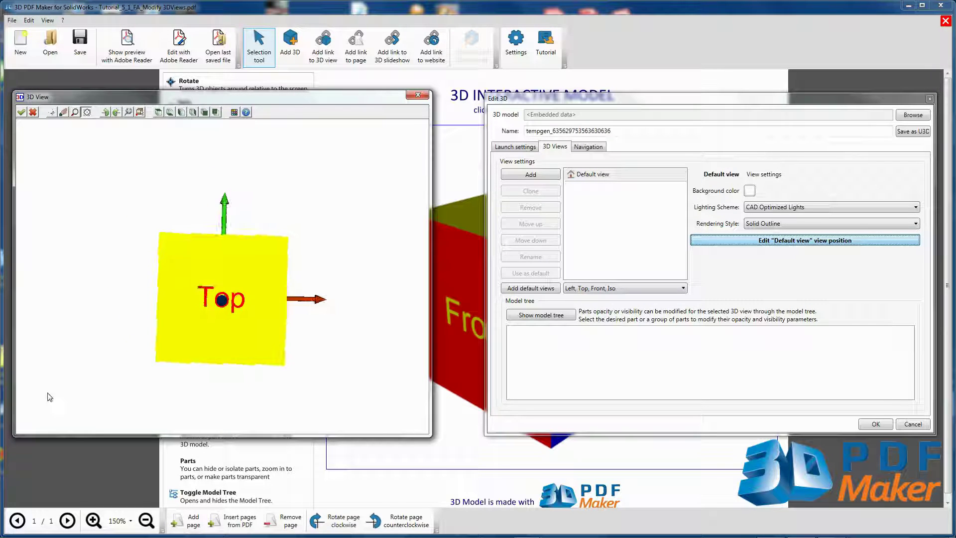
click(181, 112)
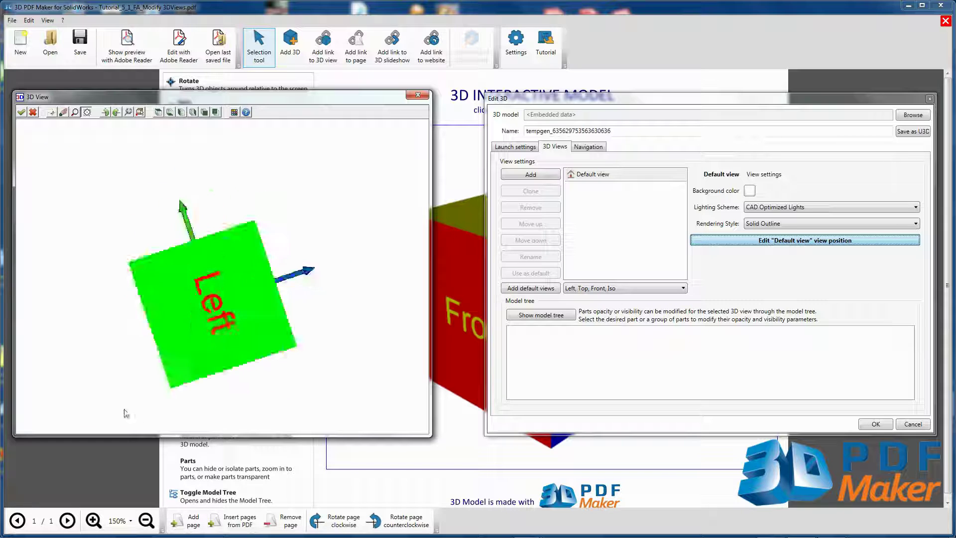
click(205, 112)
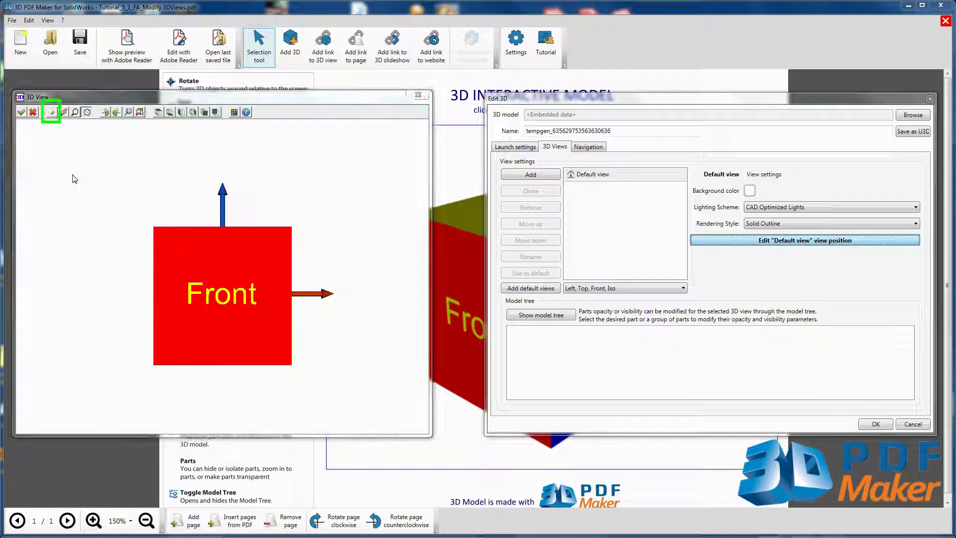
- Return to the rotate tool, rotate the cube horizontally from its left view and restore the front view
click(52, 110)
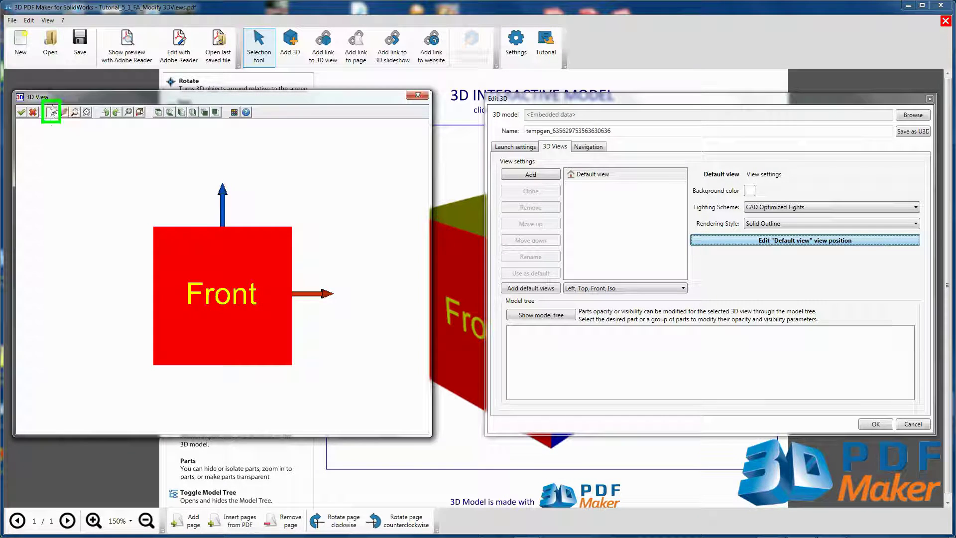
click(173, 110)
shift+drag(179, 146, 47, 160)
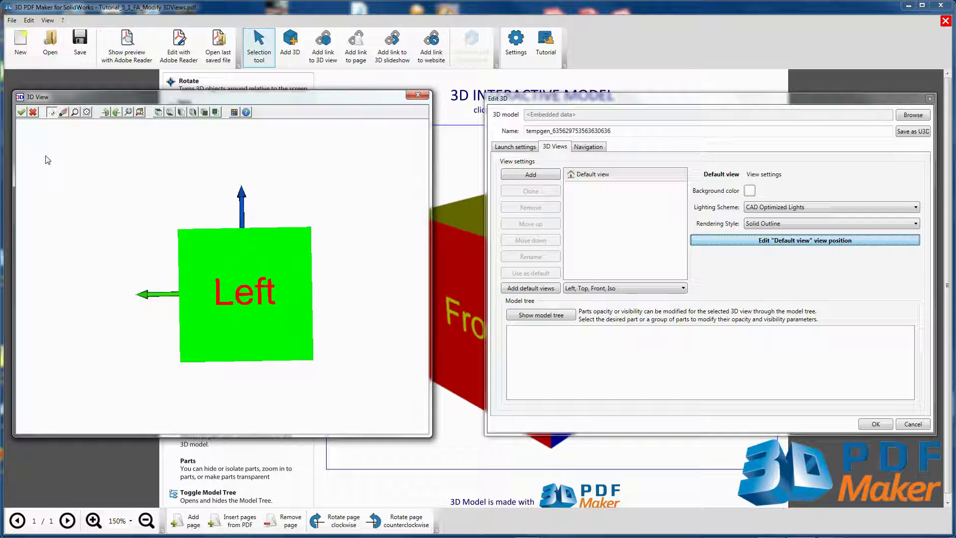
click(205, 116)
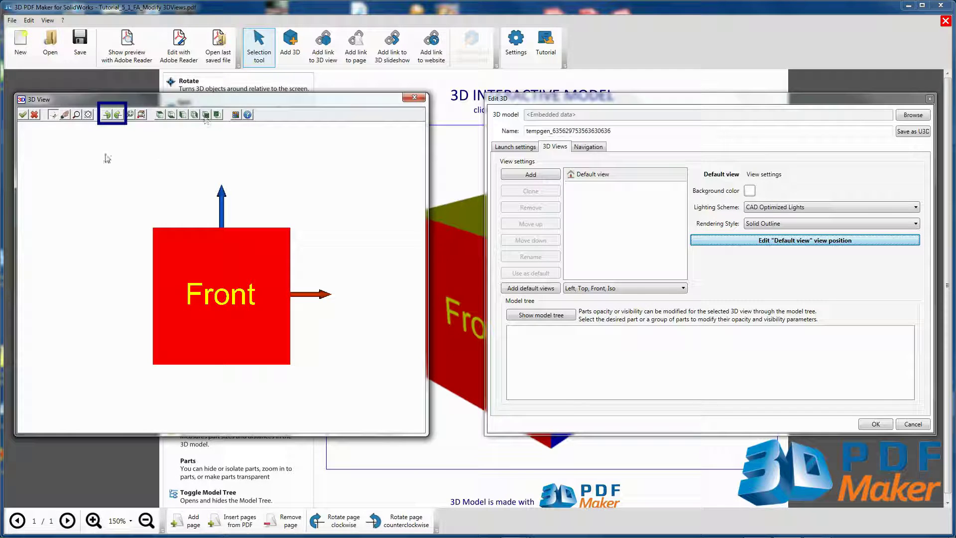
- Turn the front view by quarter turns in both directions, and orbit to a corner showing Front, Right and Top
click(108, 116)
click(109, 116)
click(109, 116)
click(114, 116)
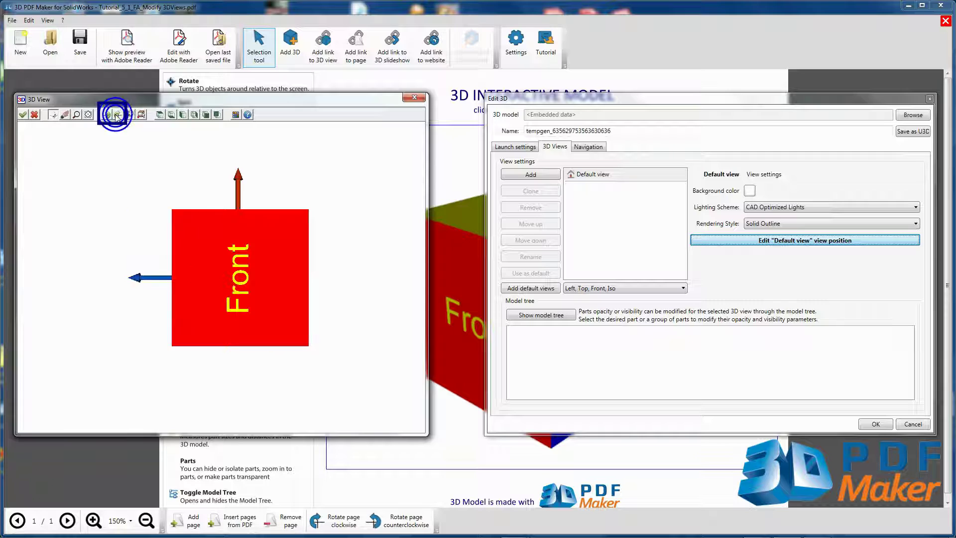
click(115, 116)
drag(294, 357, 226, 320)
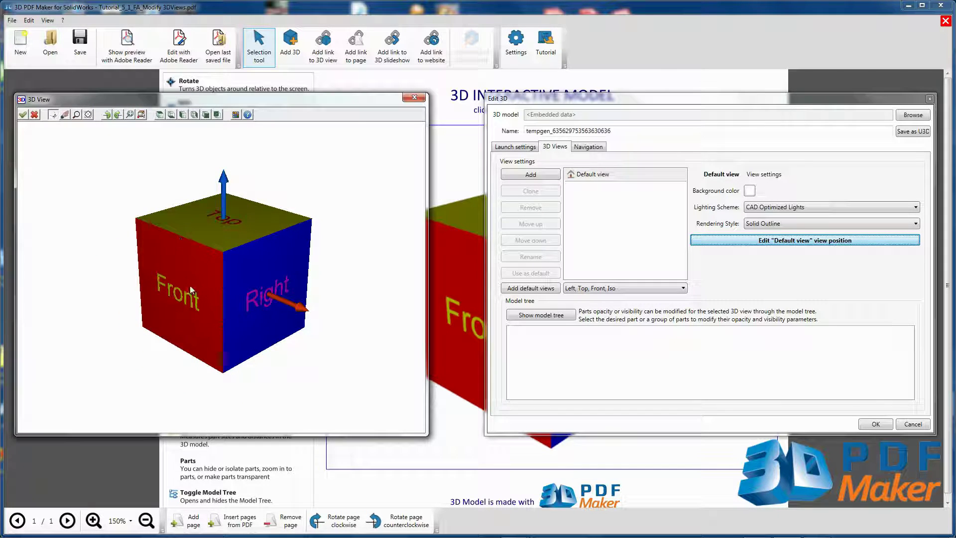
- Turn the corner view of the cube by quarter turns in both directions
scroll(190, 285, up, 5)
click(118, 116)
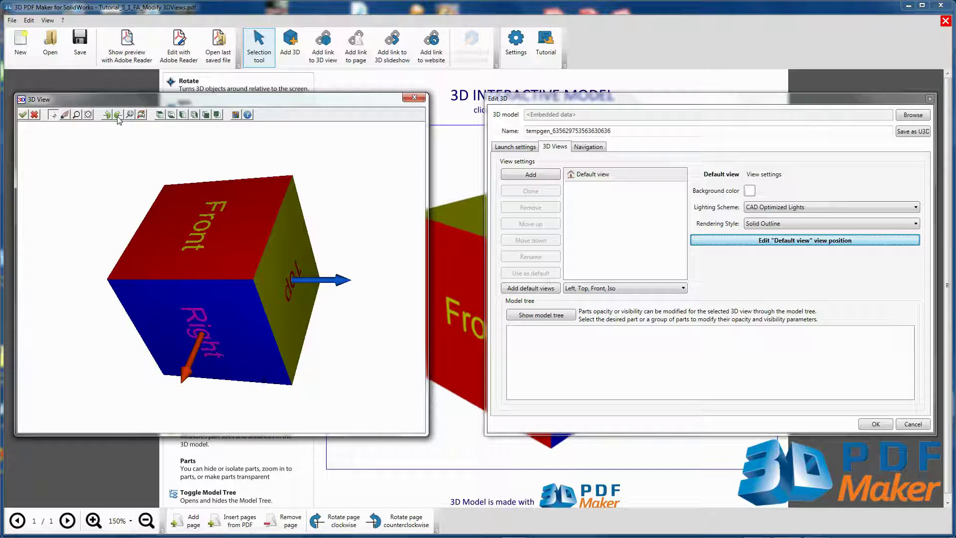
click(117, 116)
click(117, 116)
click(118, 116)
click(106, 115)
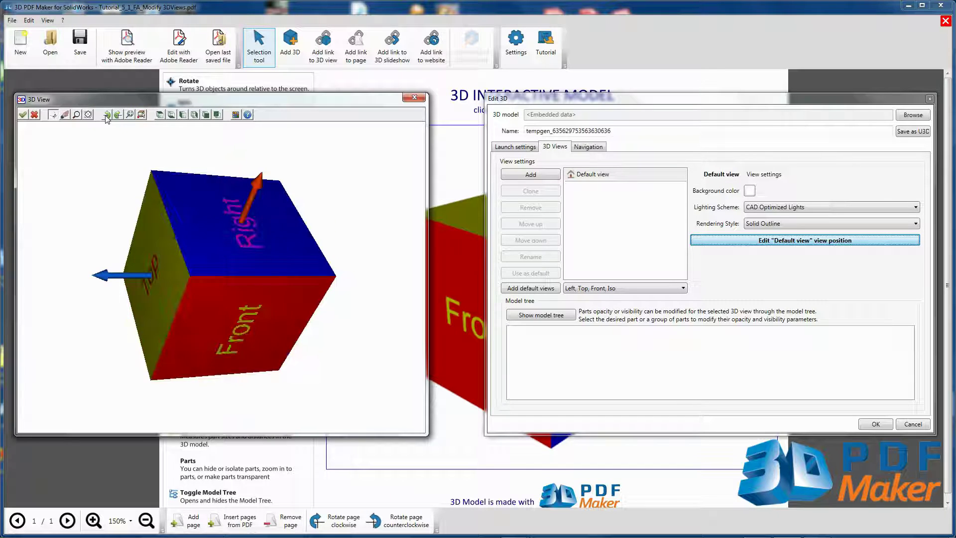
click(106, 115)
click(106, 115)
click(106, 115)
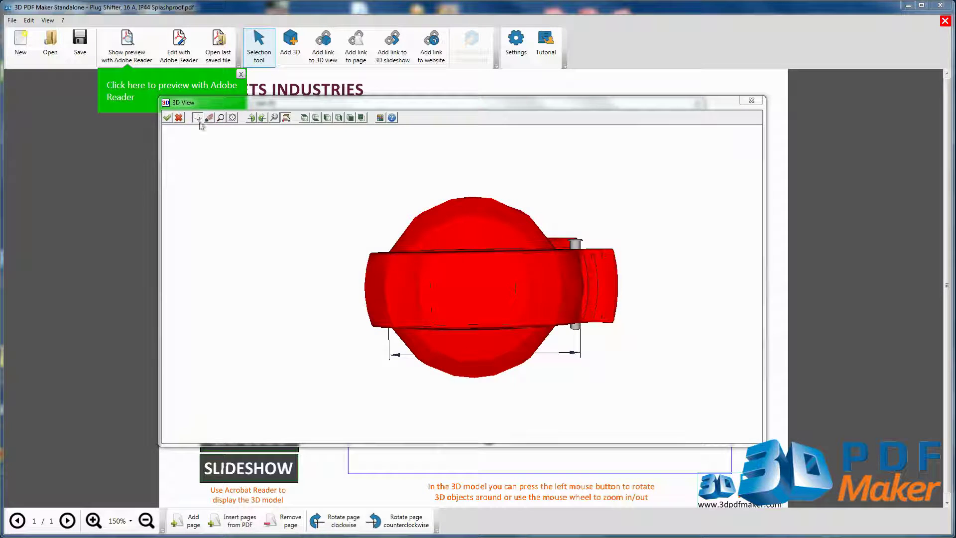
- Rotate the red plug model horizontally in the 3D view window
drag(213, 171, 481, 183)
drag(195, 155, 378, 169)
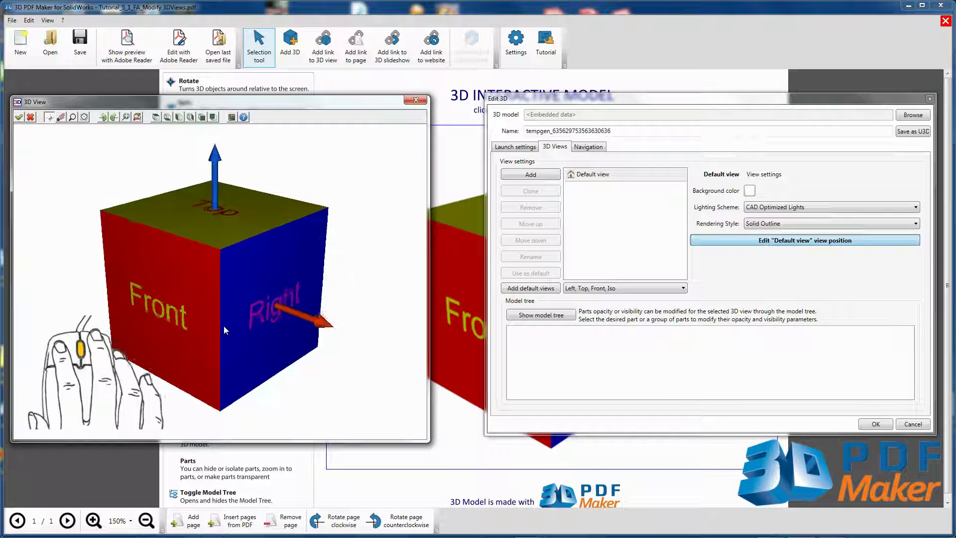
- Zoom the cube in and out, and adjust its size with the Zoom tool
scroll(224, 327, up, 2)
scroll(224, 326, down, 5)
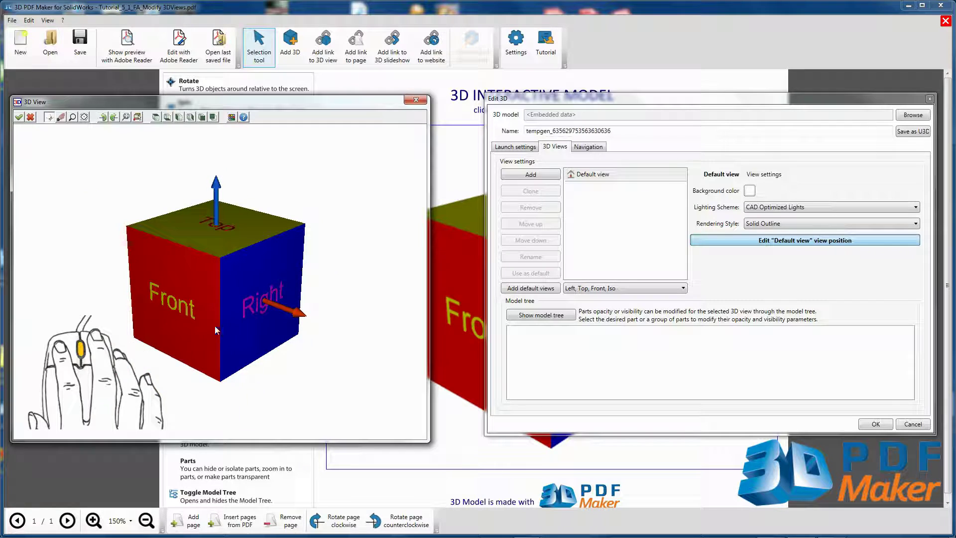
click(72, 117)
drag(202, 297, 207, 314)
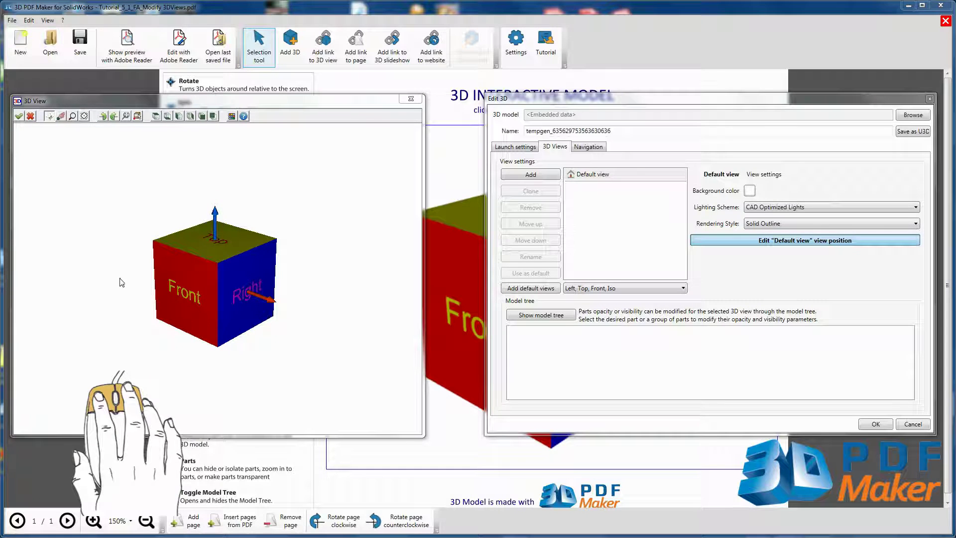
- Pan the cube around the view, first with the rotate tool active and again with the Pan tool
mouse_move(87, 279)
mouse_down()
mouse_move(148, 278)
mouse_move(78, 281)
mouse_up()
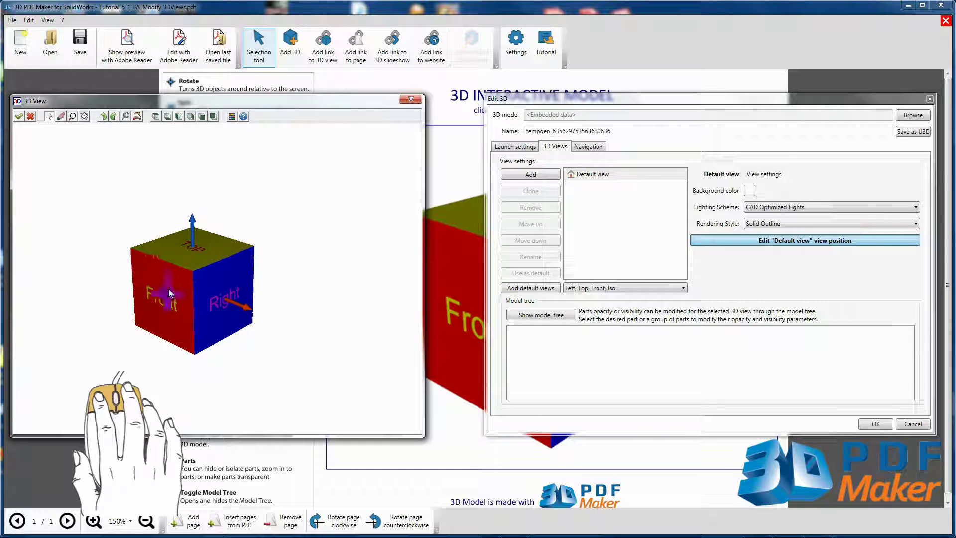
mouse_move(169, 288)
mouse_down()
mouse_move(177, 320)
mouse_move(173, 289)
mouse_up()
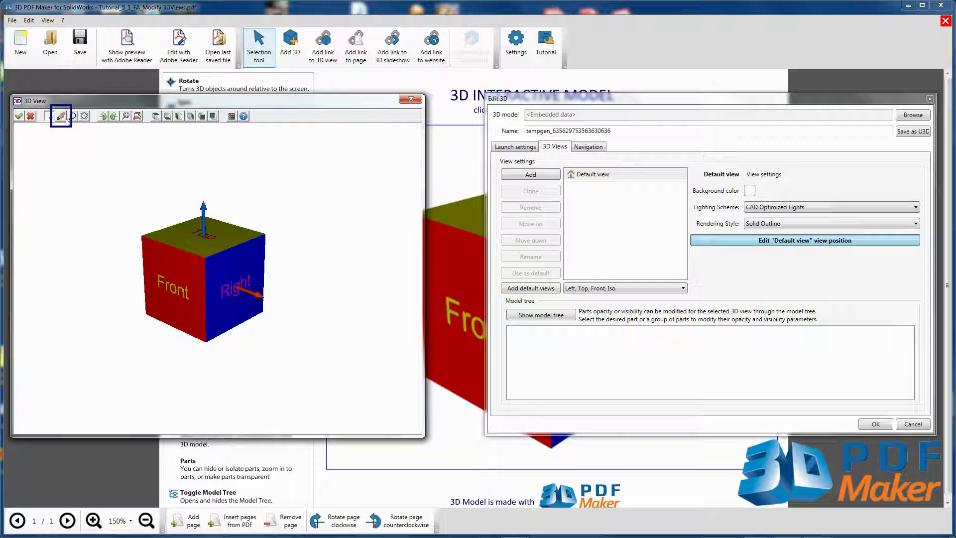
mouse_move(76, 280)
mouse_down()
mouse_move(103, 281)
mouse_move(77, 281)
mouse_up()
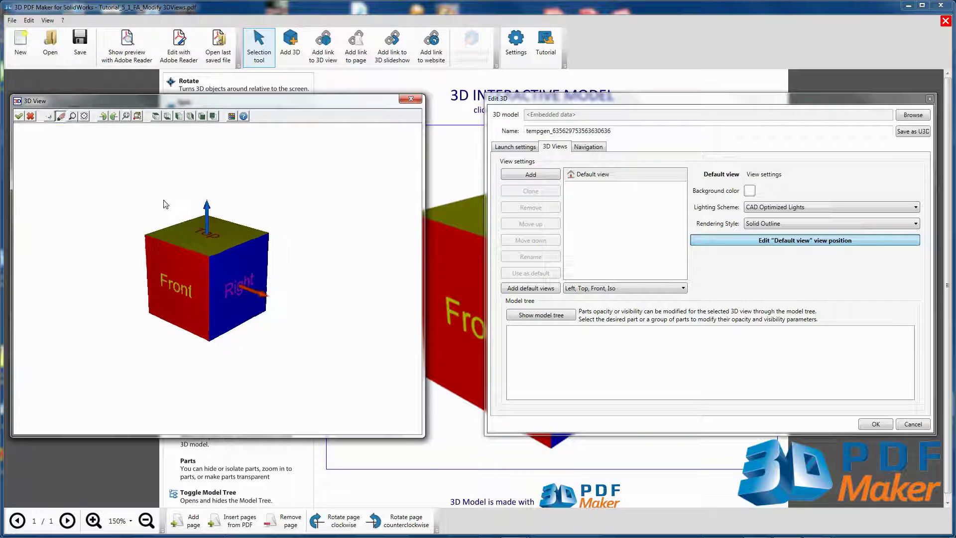
mouse_move(191, 167)
mouse_down()
mouse_move(194, 189)
mouse_move(196, 176)
mouse_up()
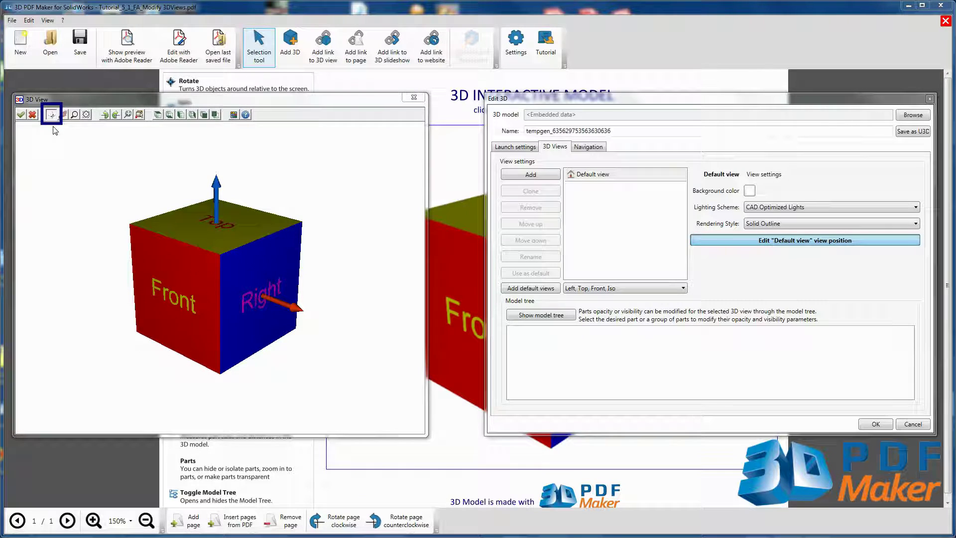
- Zoom, pan and rotate the cube using only the rotate tool
click(51, 115)
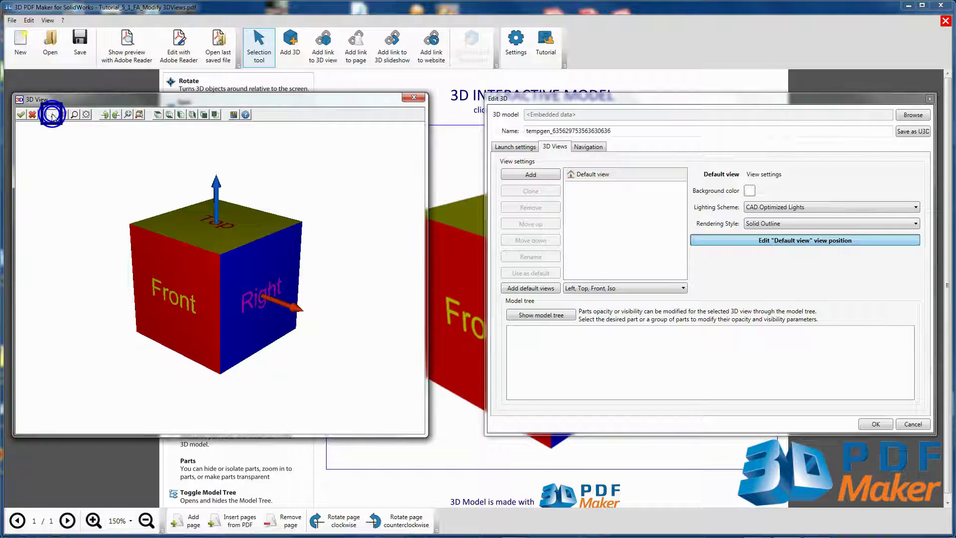
scroll(202, 333, up, 5)
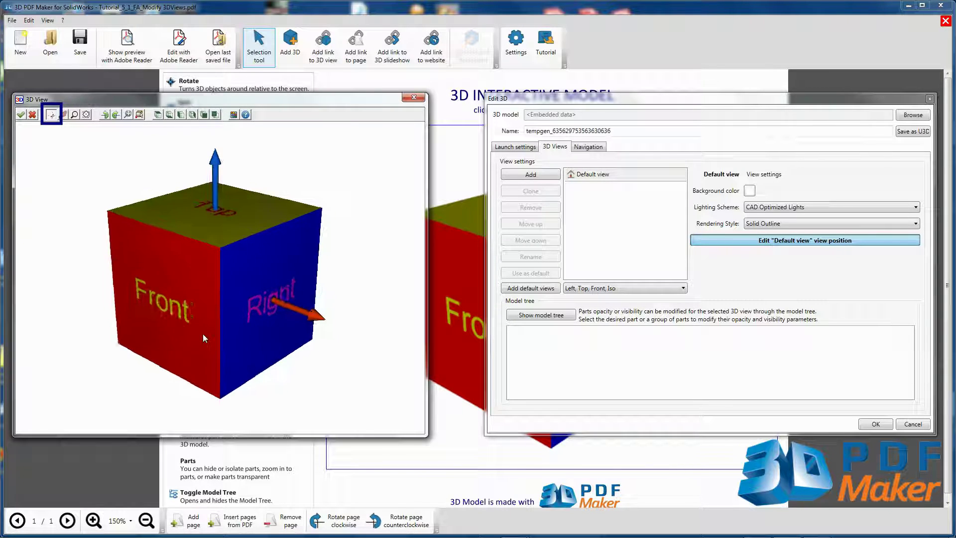
scroll(205, 334, down, 4)
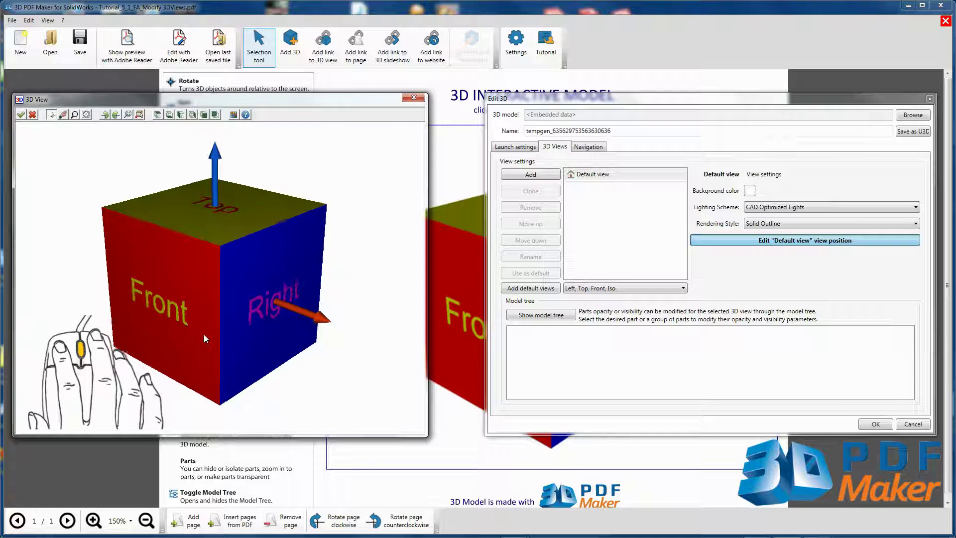
scroll(204, 334, down, 2)
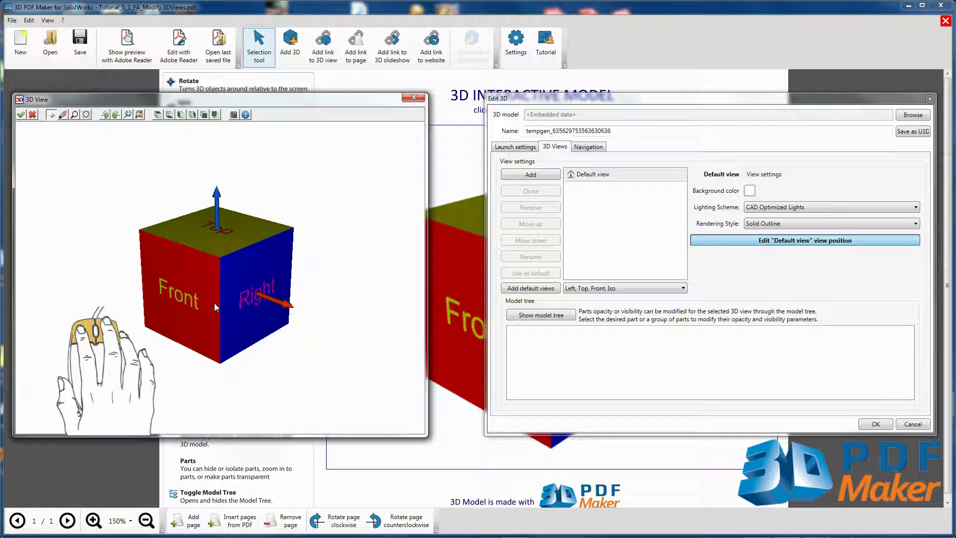
drag(214, 303, 242, 307)
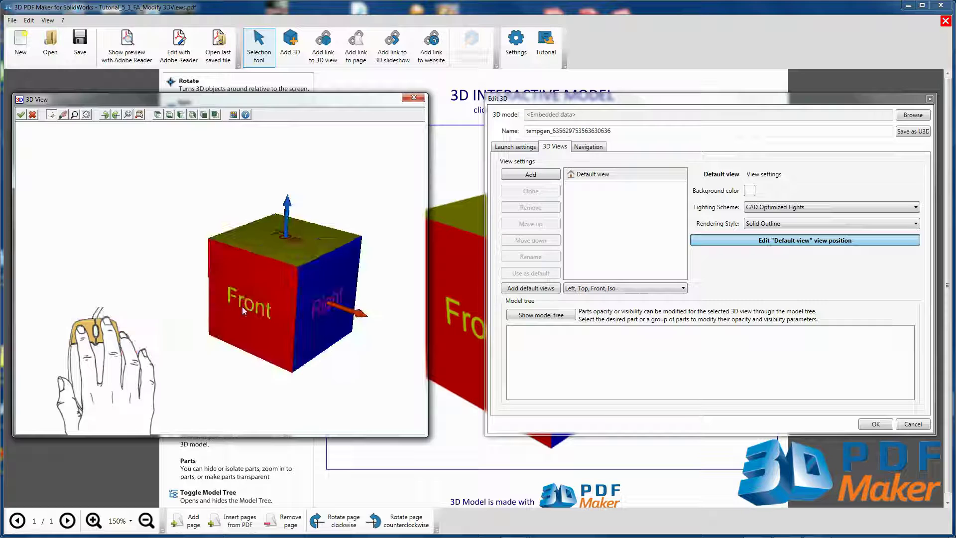
middle_drag(242, 306, 213, 303)
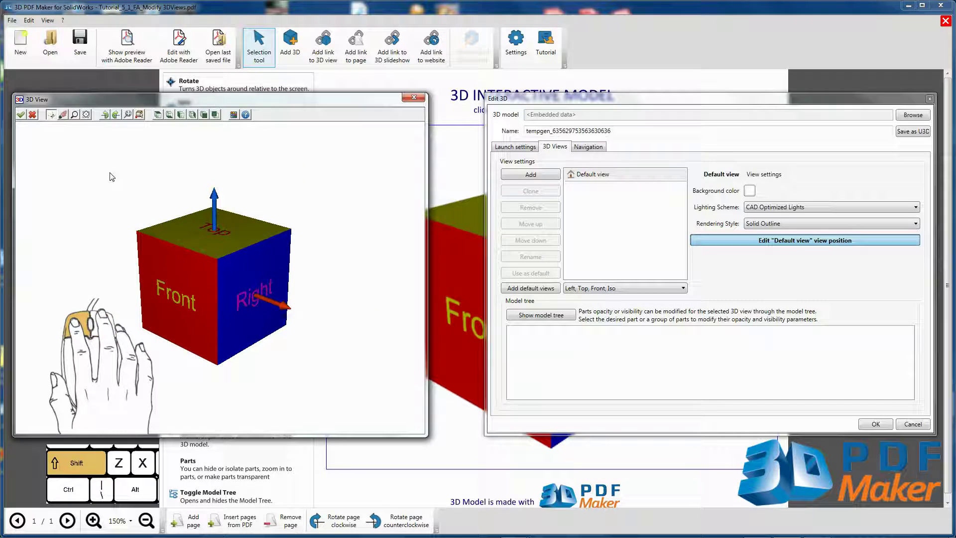
shift+drag(111, 176, 310, 189)
shift+drag(74, 177, 223, 183)
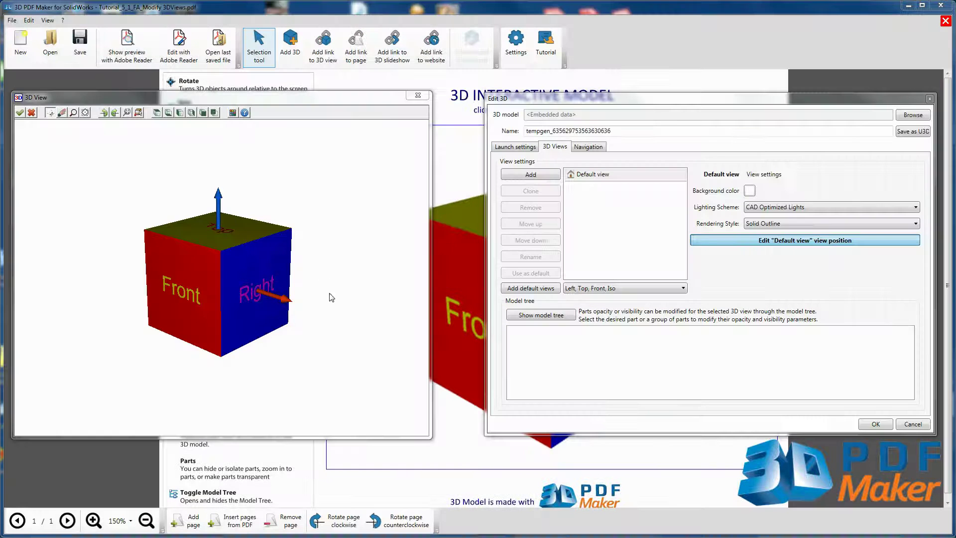
- Orbit the cube to show its Right and Back faces, zoom into its interior and fit the whole model back in view
drag(331, 295, 246, 309)
scroll(246, 309, up, 10)
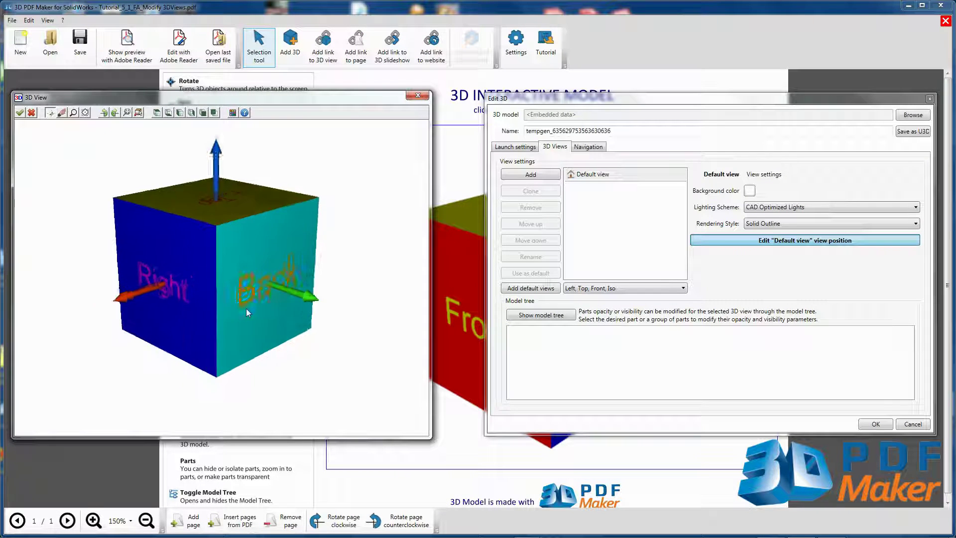
scroll(247, 308, up, 5)
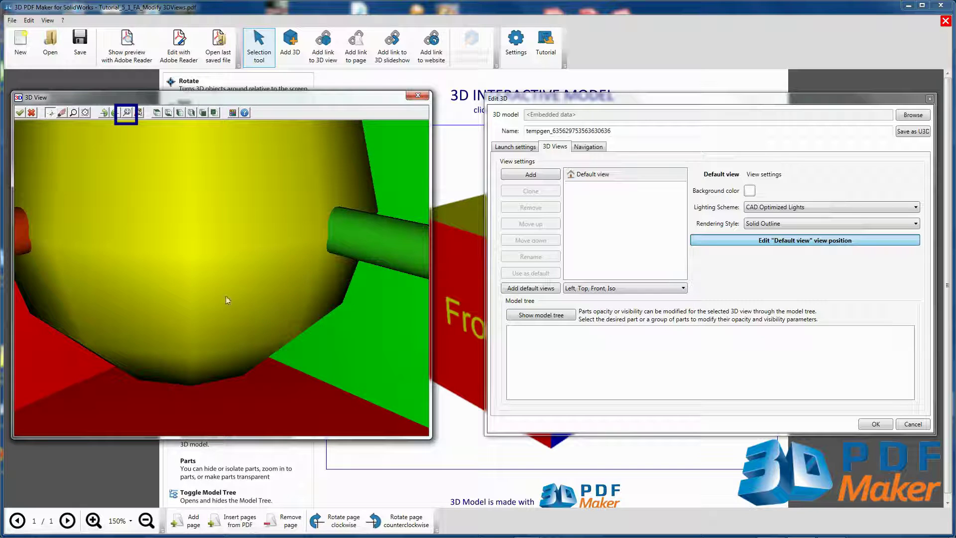
click(127, 113)
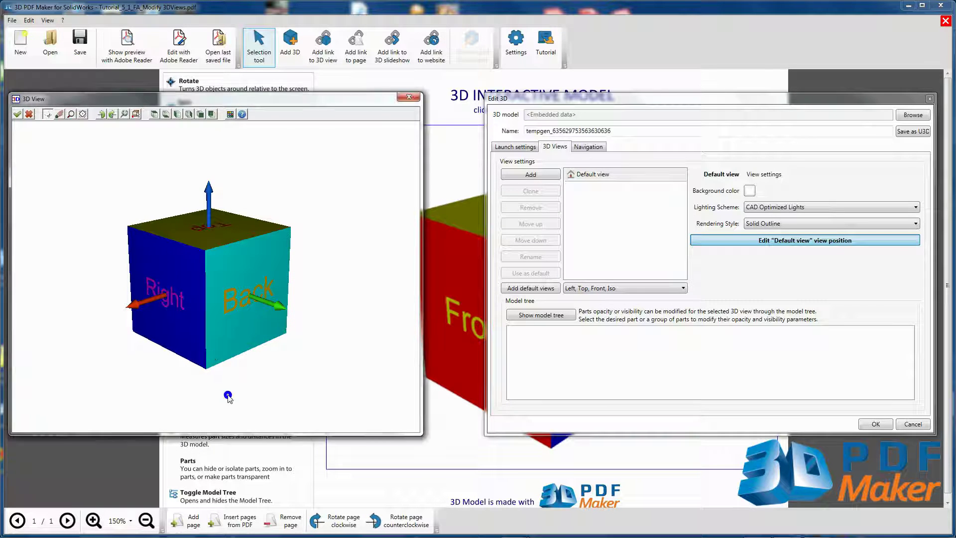
- Enlarge the cube and tilt it to reveal more of its Top face alongside Right and Back
scroll(229, 397, up, 3)
scroll(228, 394, up, 1)
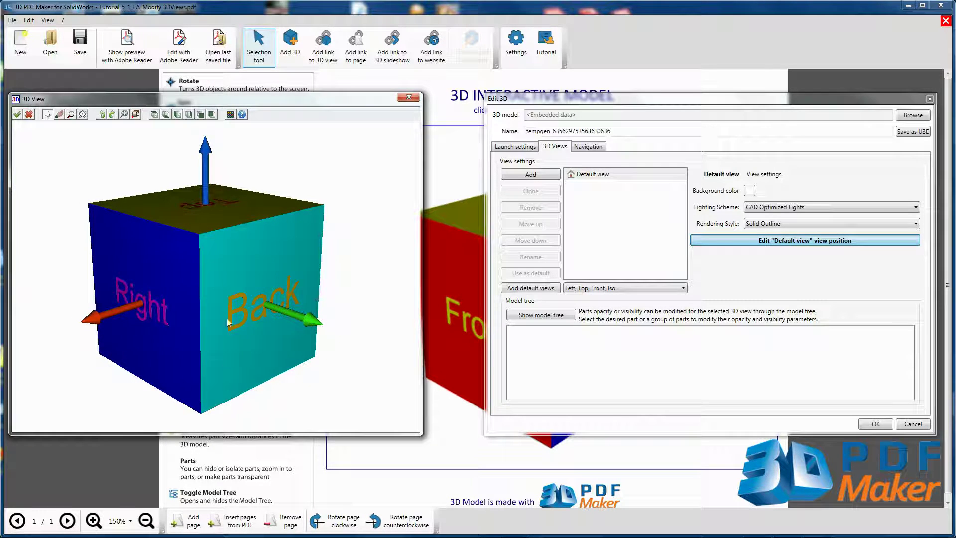
drag(226, 320, 225, 332)
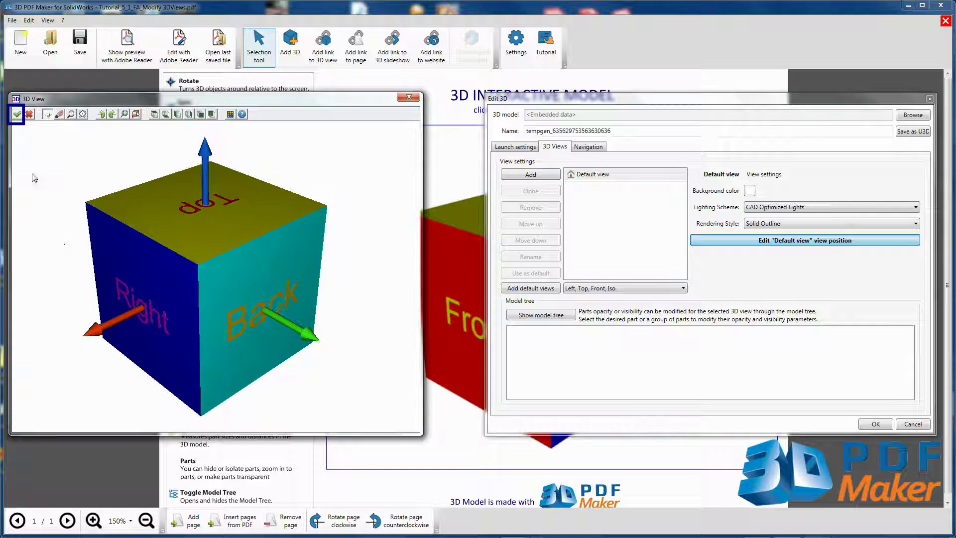
- Save this position as the default view, update the page preview with it and confirm the 3D settings
click(17, 114)
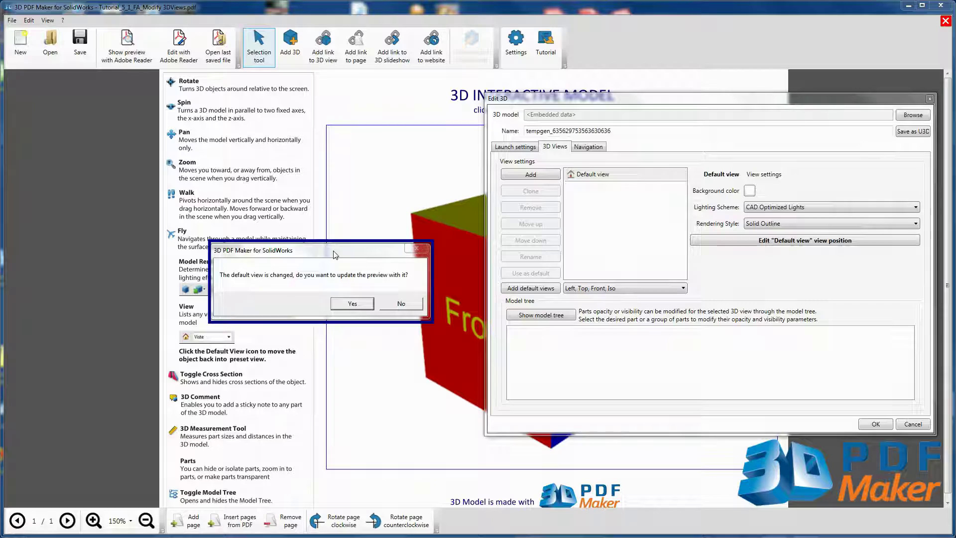
click(352, 304)
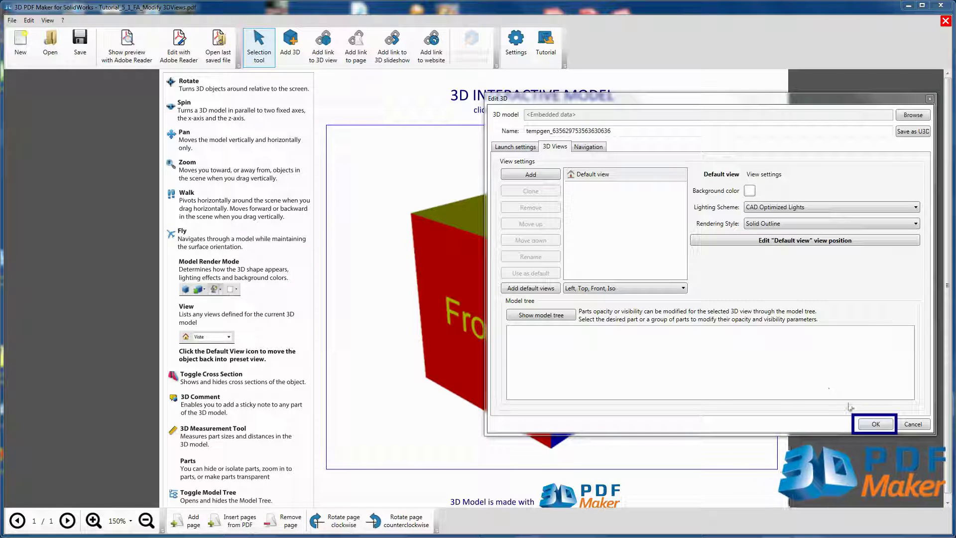
key(Return)
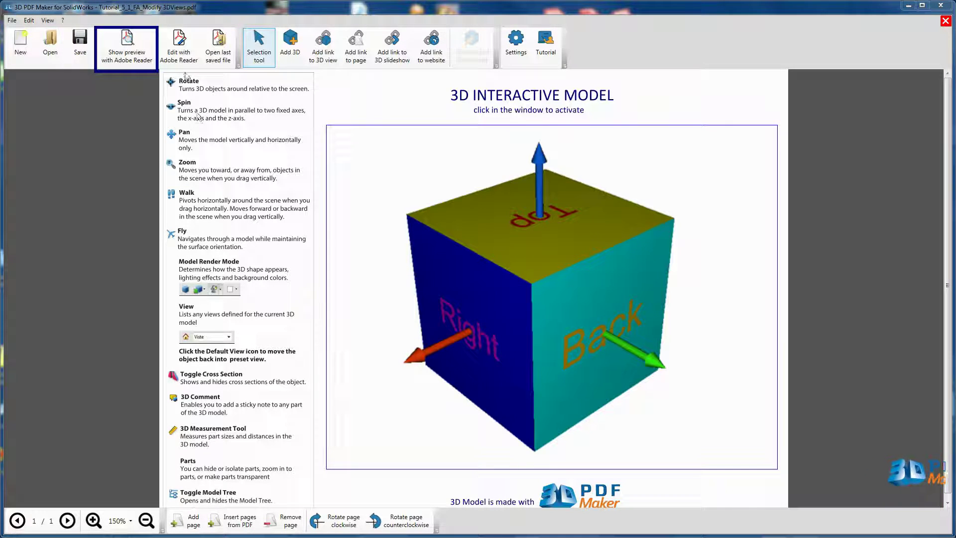
- Preview the PDF in Adobe Reader and rotate the cube to inspect its Bottom, Top, Front and Right faces
click(124, 44)
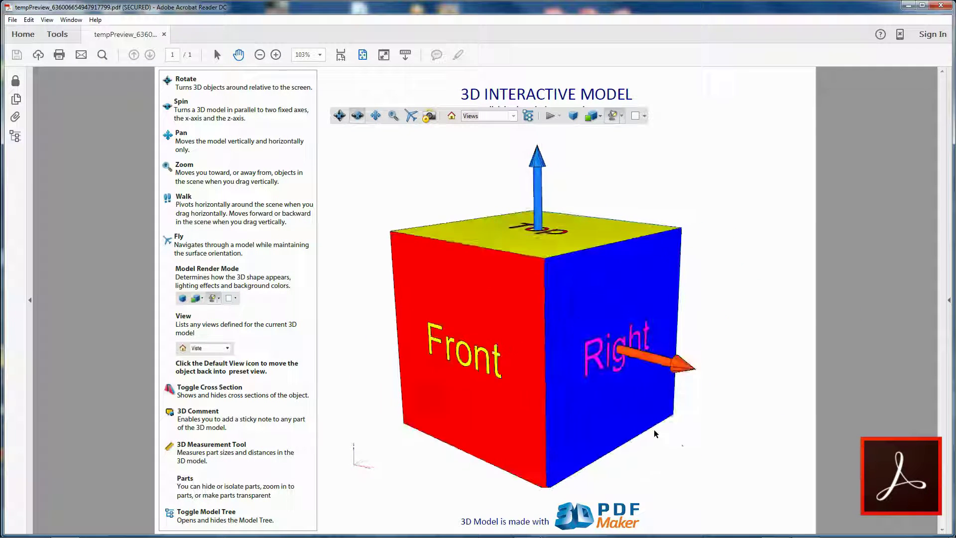
drag(604, 473, 606, 308)
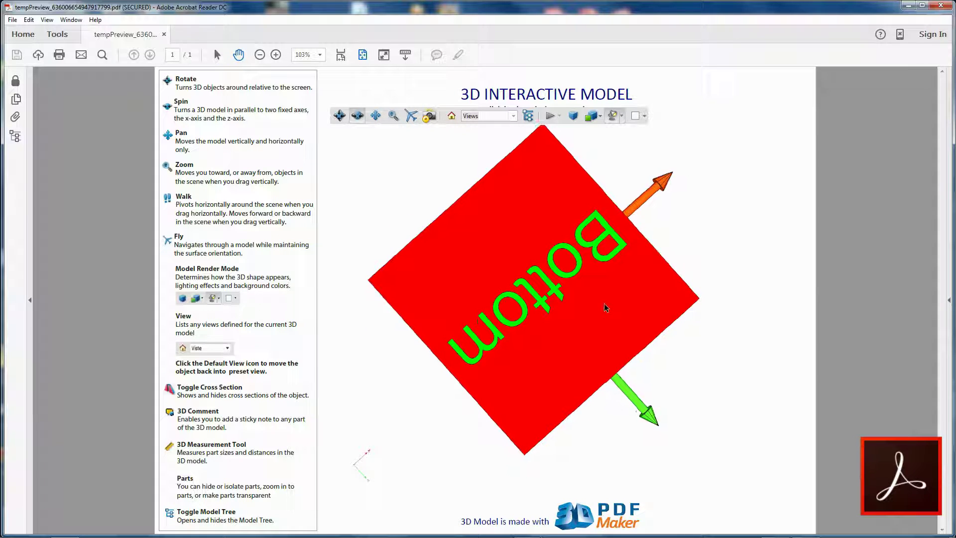
drag(559, 181, 552, 336)
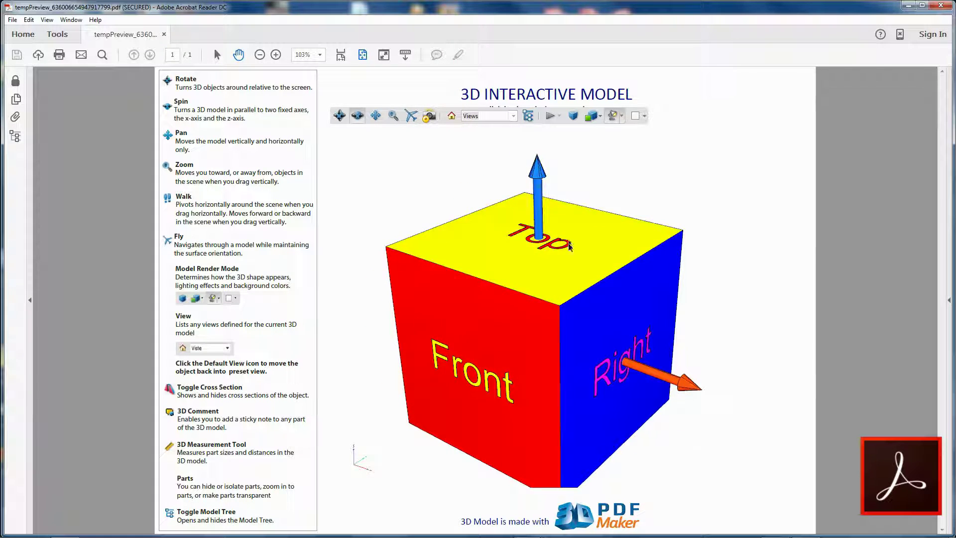
drag(561, 242, 578, 353)
drag(585, 413, 480, 395)
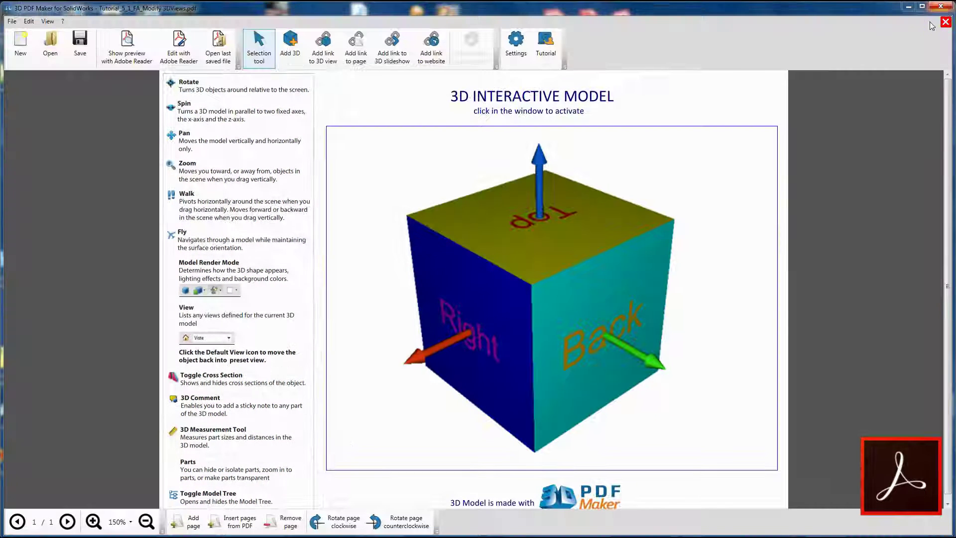
- Return to 3D PDF Maker and close the cube document without saving the current work
click(489, 325)
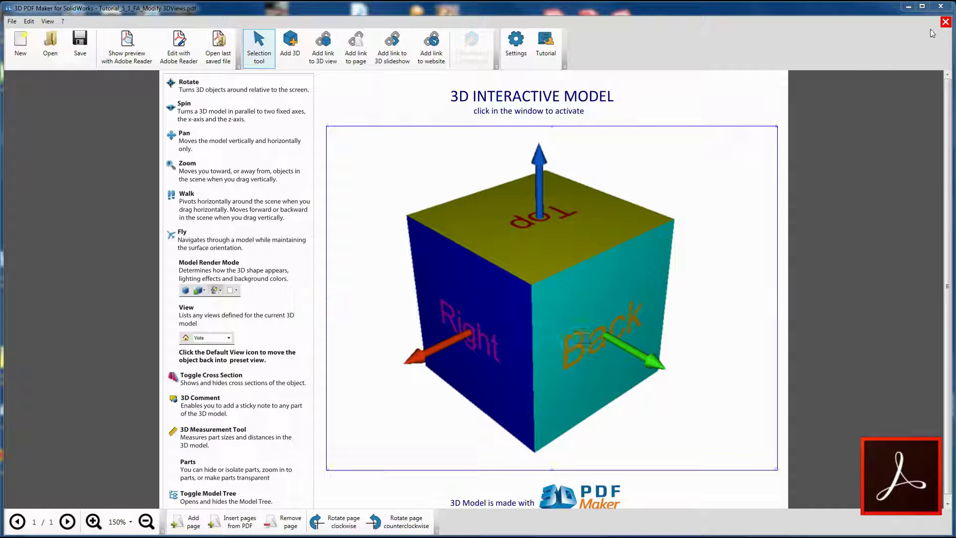
click(945, 22)
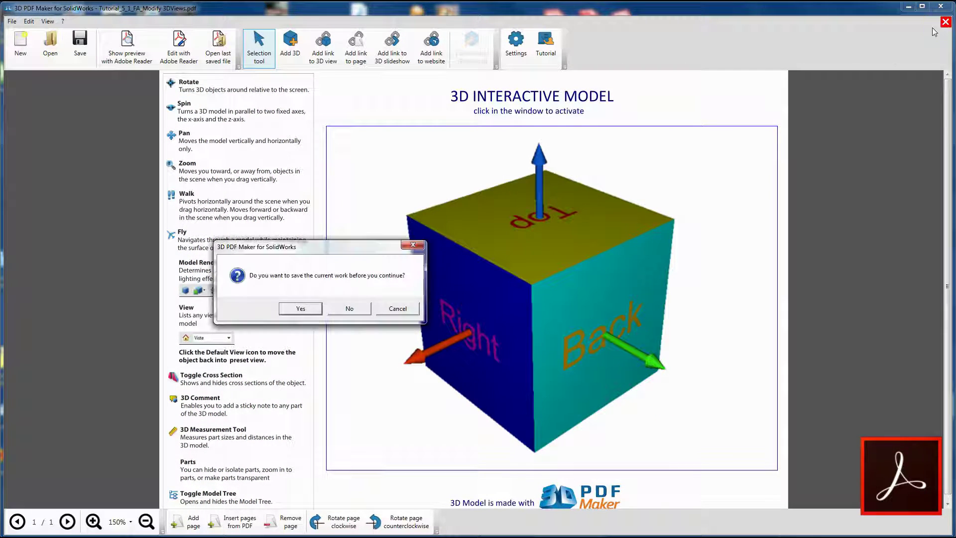
click(343, 310)
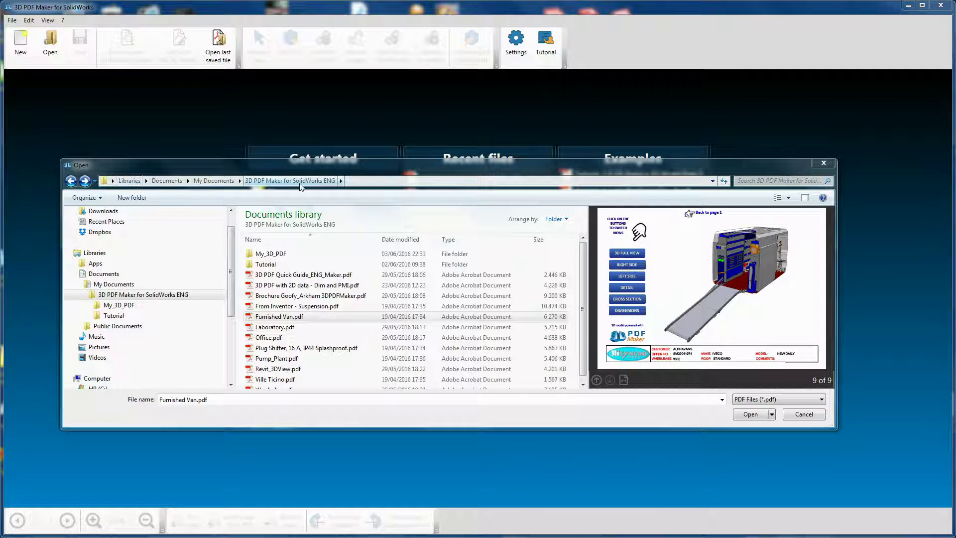
- Browse the previews of the sample files Furnished Van, Laboratory, Office and Plug Shifter before choosing a document
click(266, 318)
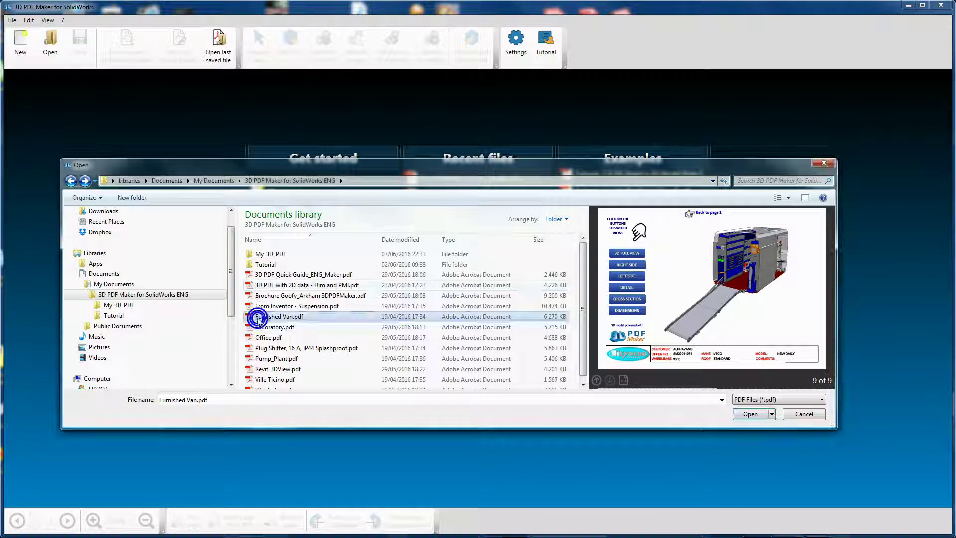
click(393, 328)
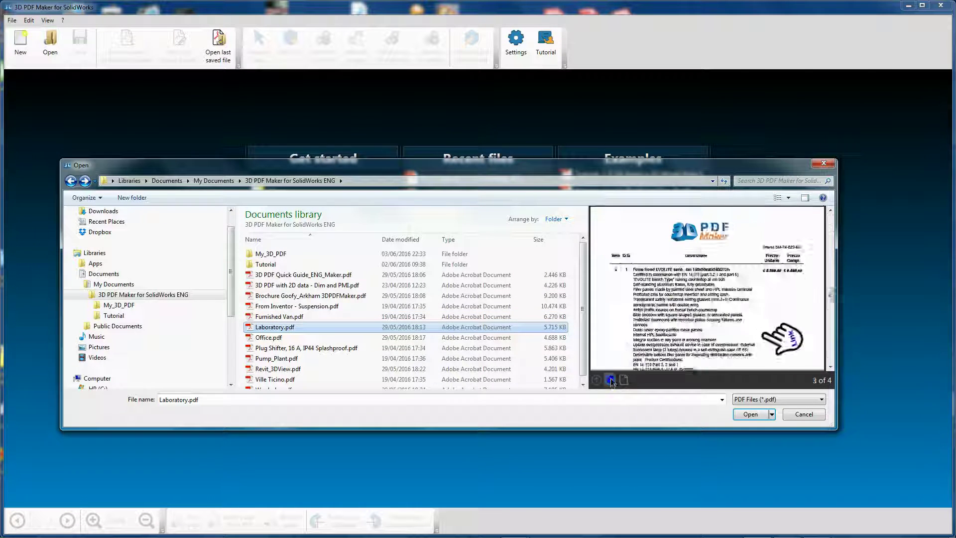
click(271, 338)
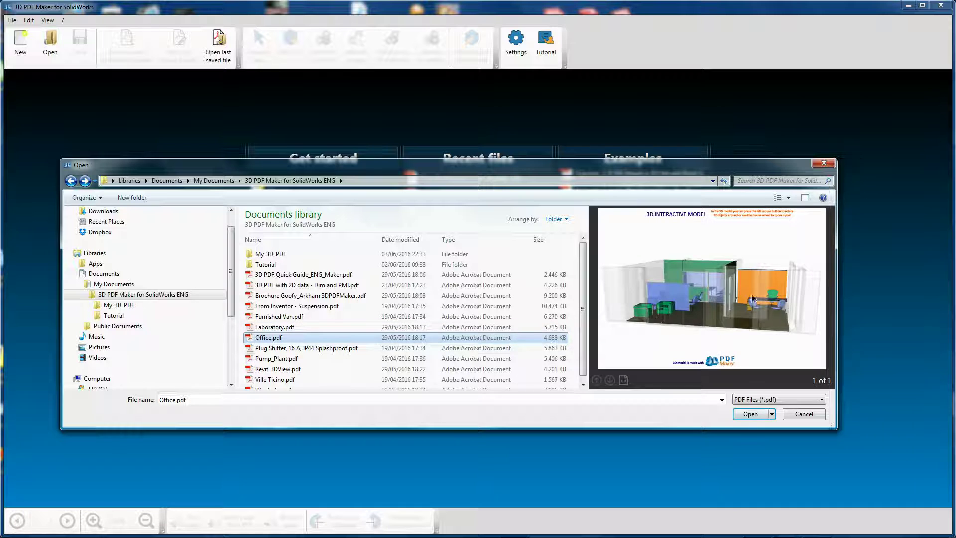
click(389, 348)
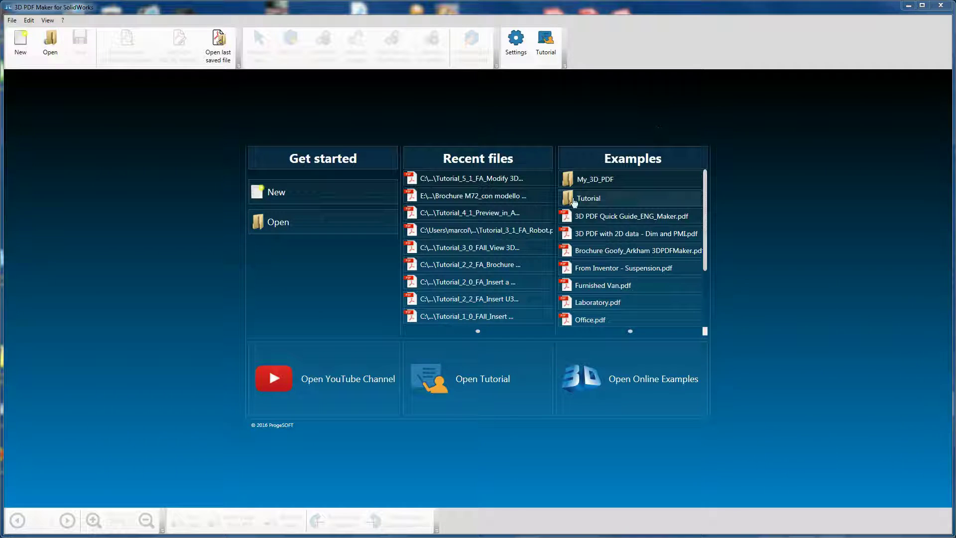
- Open the example document Tutorial_5_3_FA_Laboratory.pdf
click(573, 198)
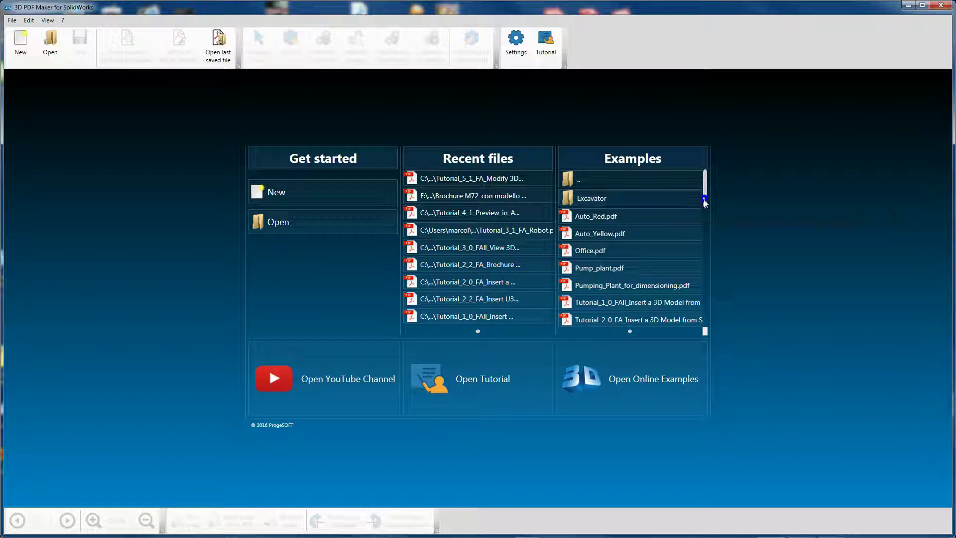
drag(705, 201, 705, 243)
click(612, 267)
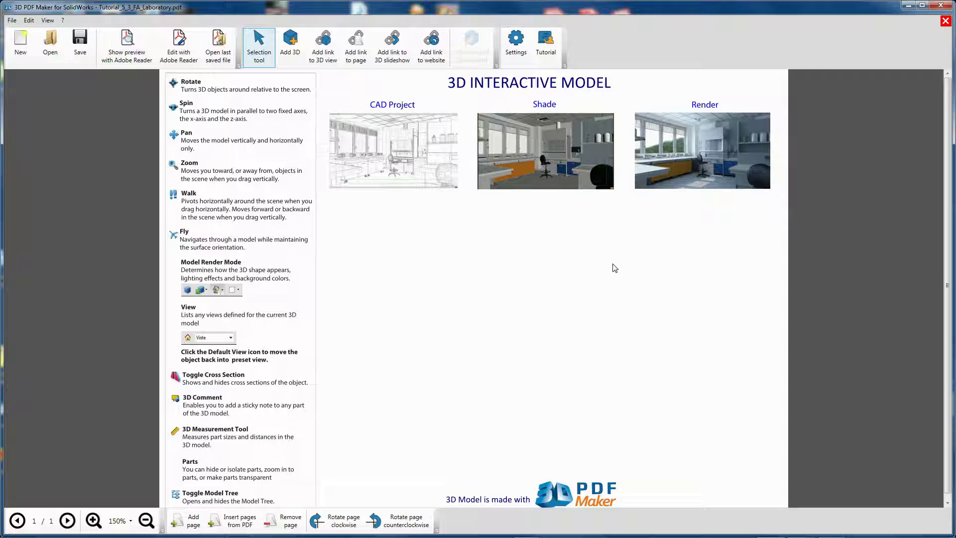
- Draw a 3D frame filling the blank area below the three laboratory images and choose to convert its model from a file
click(290, 44)
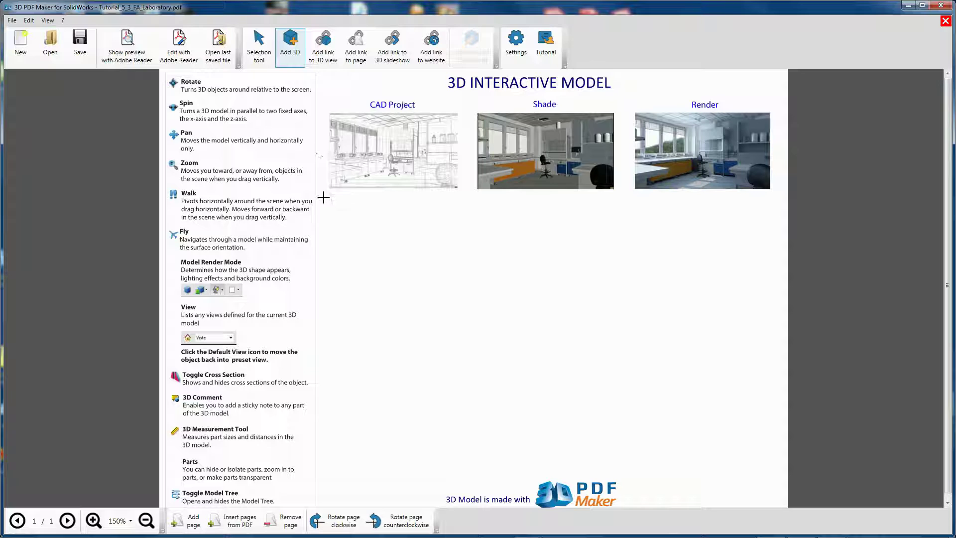
drag(324, 198, 783, 478)
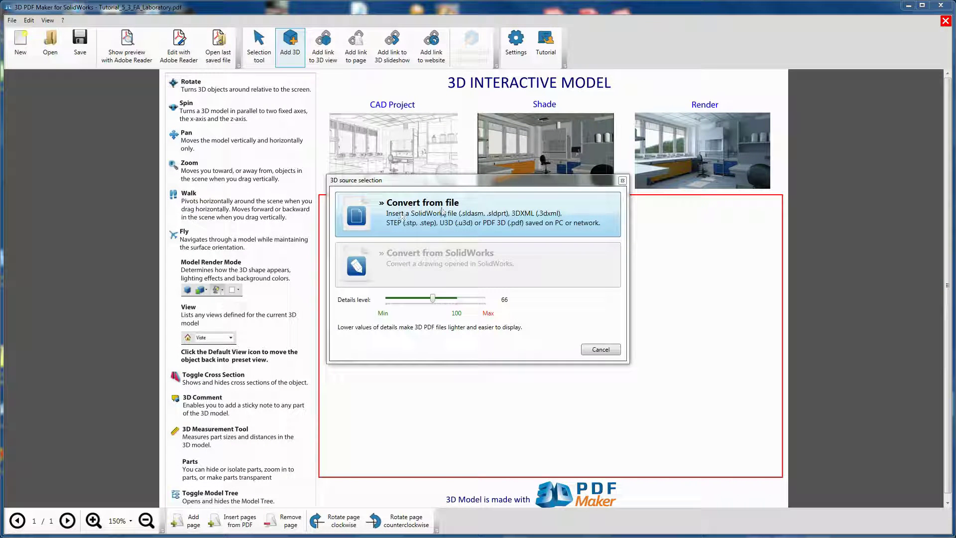
click(458, 218)
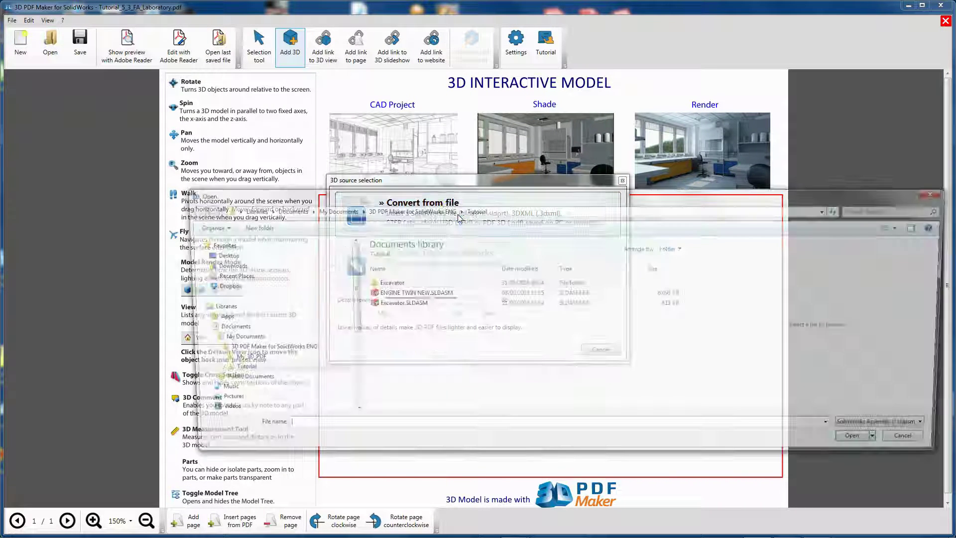
- Filter the files to the U3D format and load Tutorial_5_3_Laboratory.U3D from the Tutorial folder
click(865, 428)
click(863, 476)
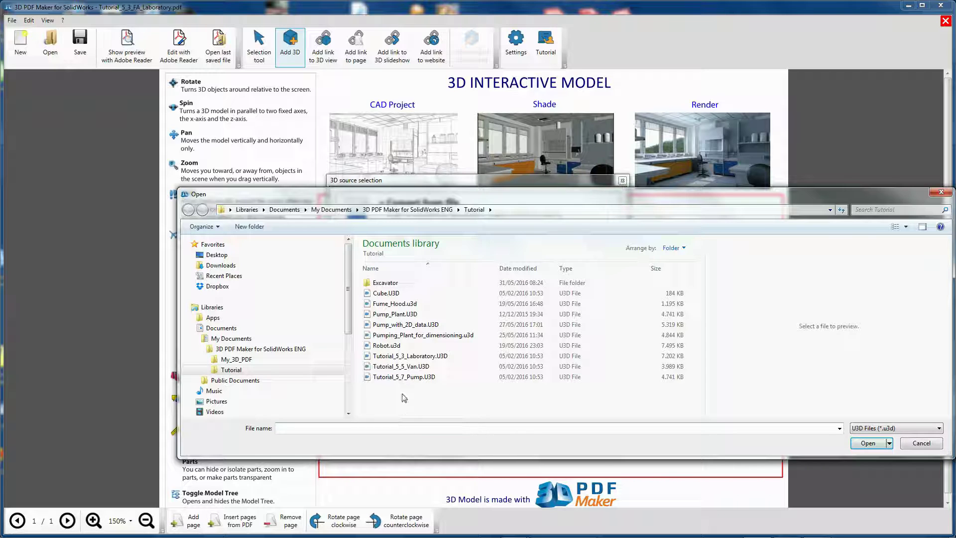
click(396, 356)
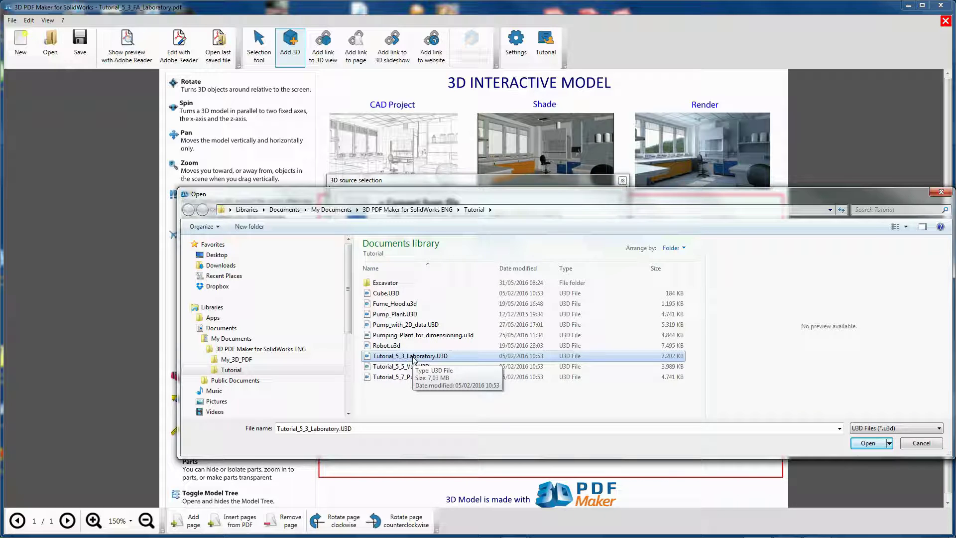
click(868, 443)
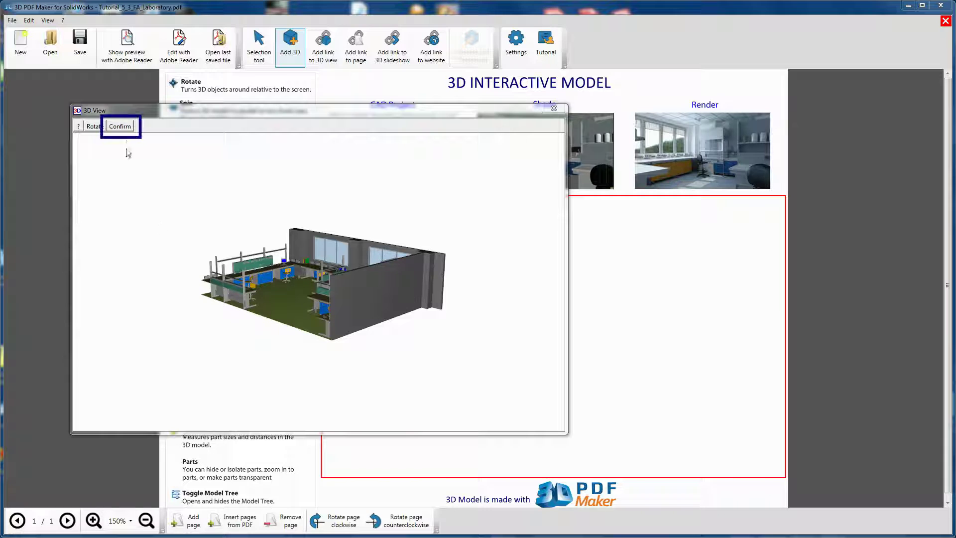
- Orbit and enlarge the laboratory model to show its windowed wall and workstations, and confirm this position for the 3D view
click(119, 127)
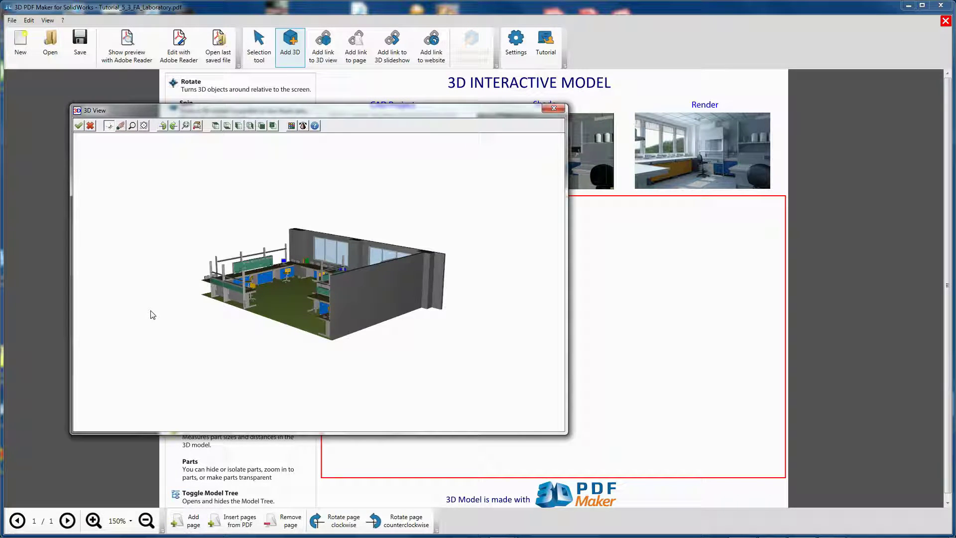
drag(152, 315, 225, 314)
scroll(225, 314, up, 5)
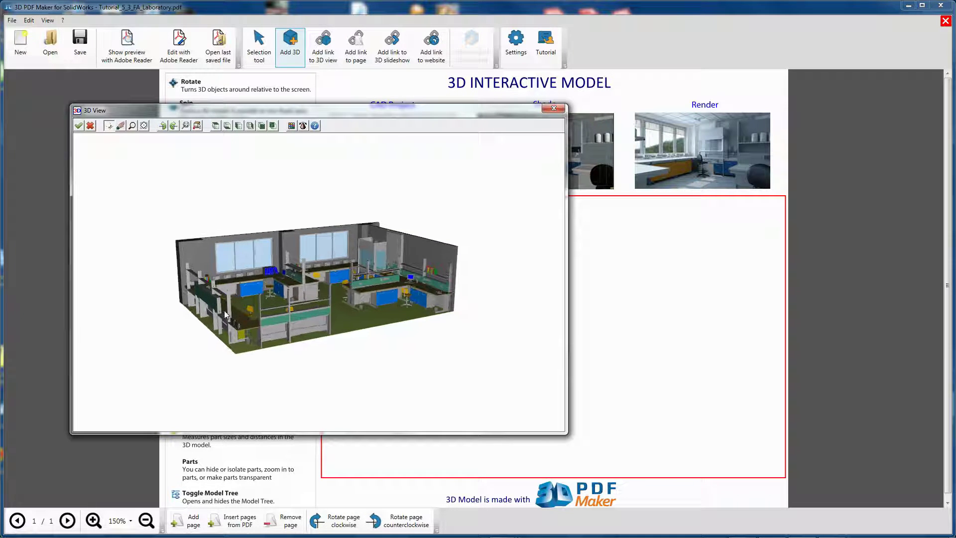
scroll(224, 310, up, 3)
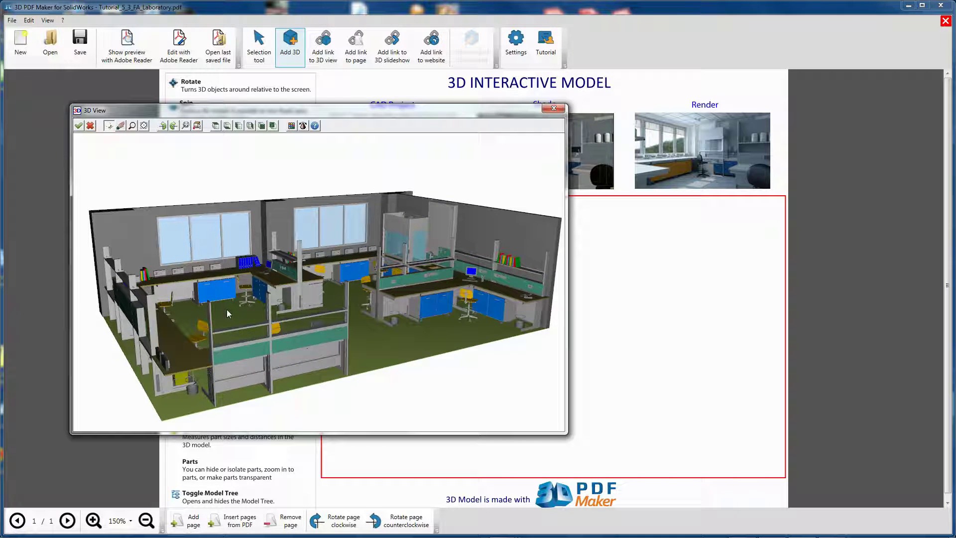
click(78, 125)
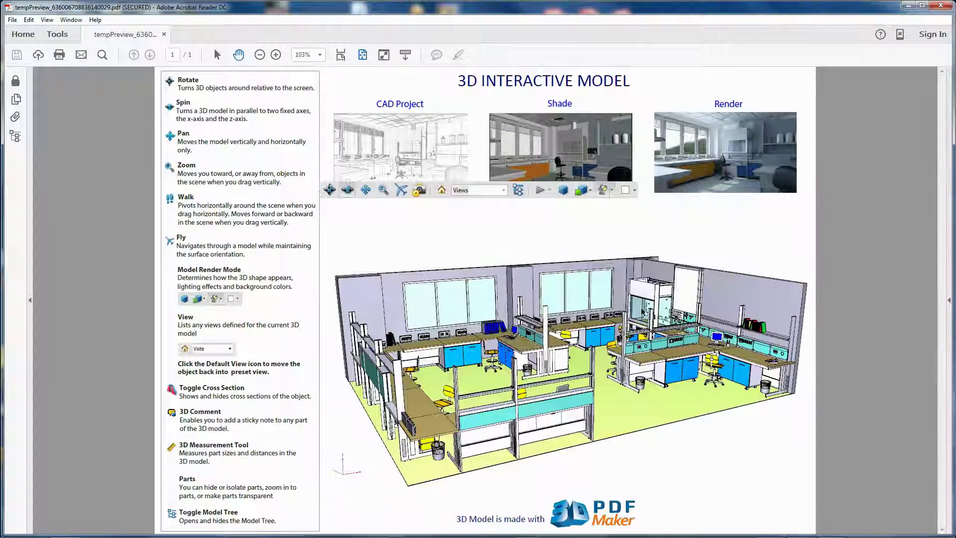
- Orbit the laboratory in the Adobe Reader preview and save the PDF as My_3D_Lab in the My_3D_PDF folder
drag(395, 354, 662, 349)
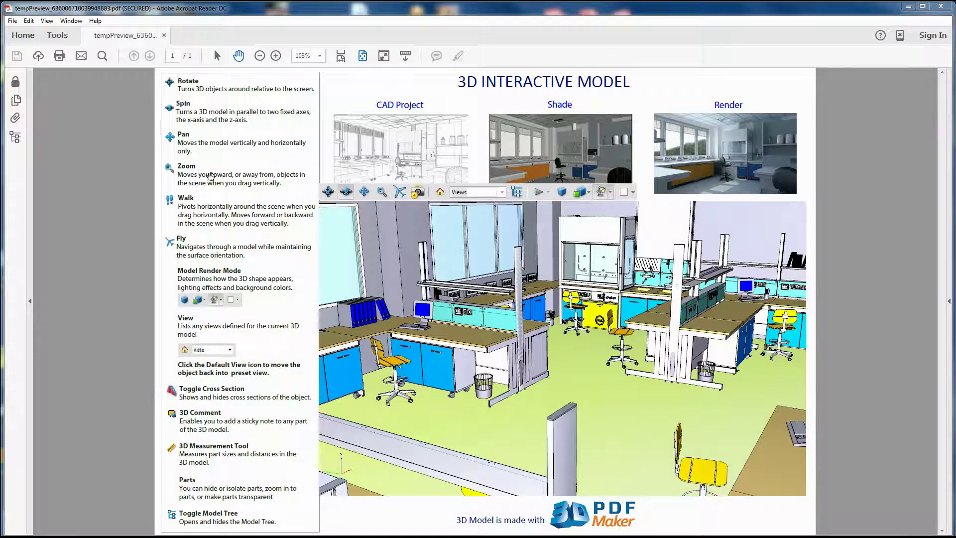
click(12, 21)
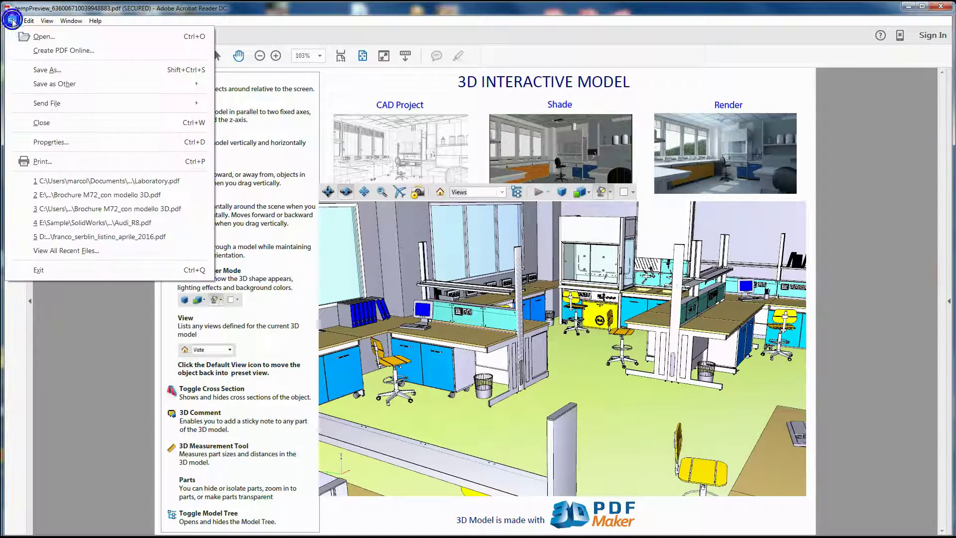
click(44, 70)
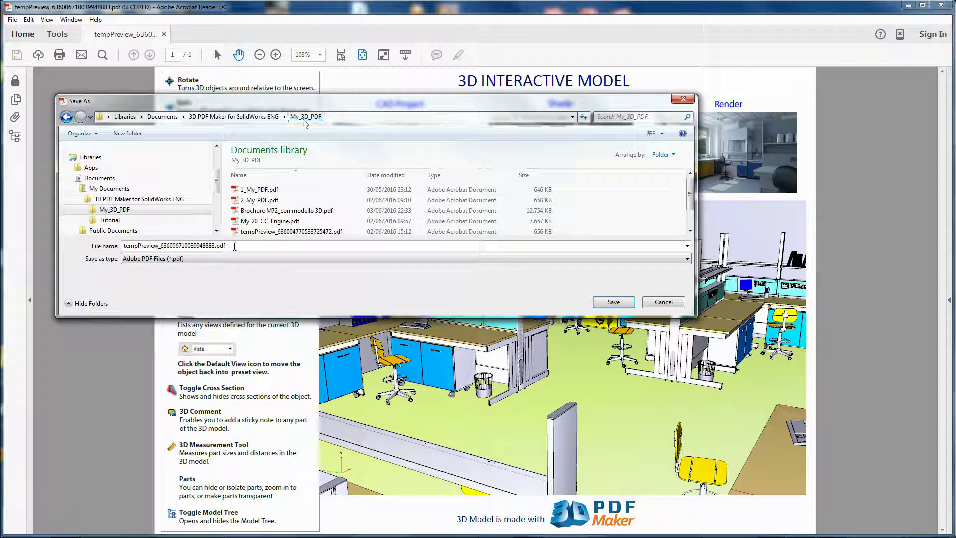
click(226, 245)
text(My_3D_Lab)
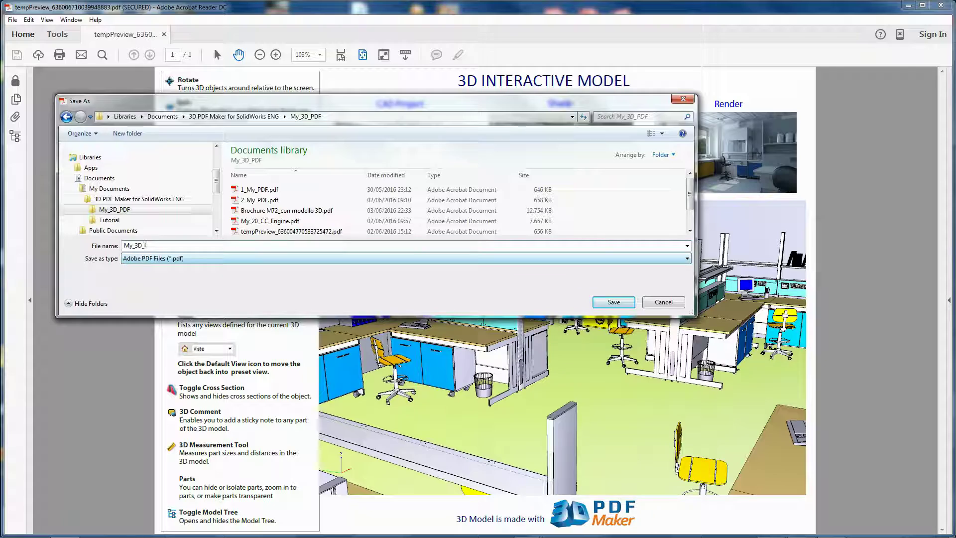
click(612, 302)
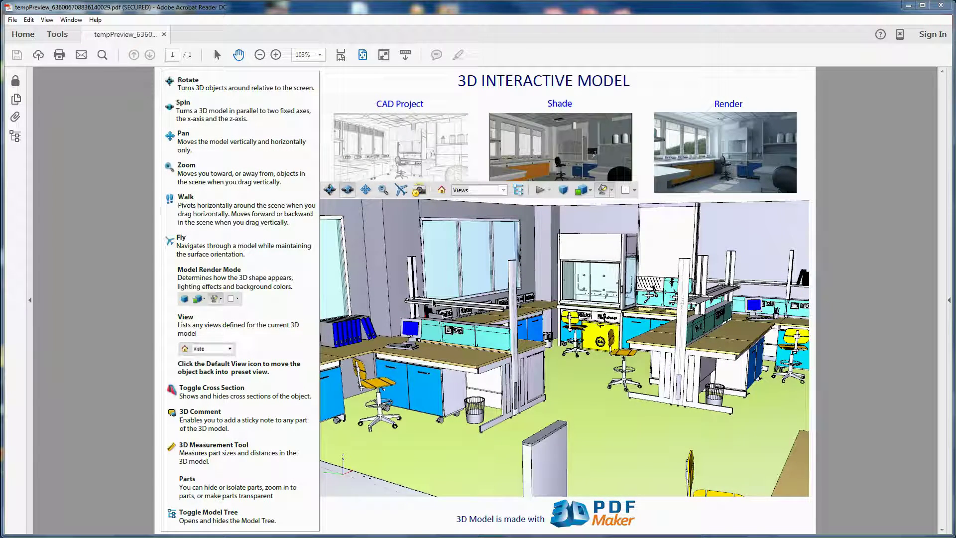
- Close the Adobe Reader preview and the laboratory document without saving the current work
click(943, 7)
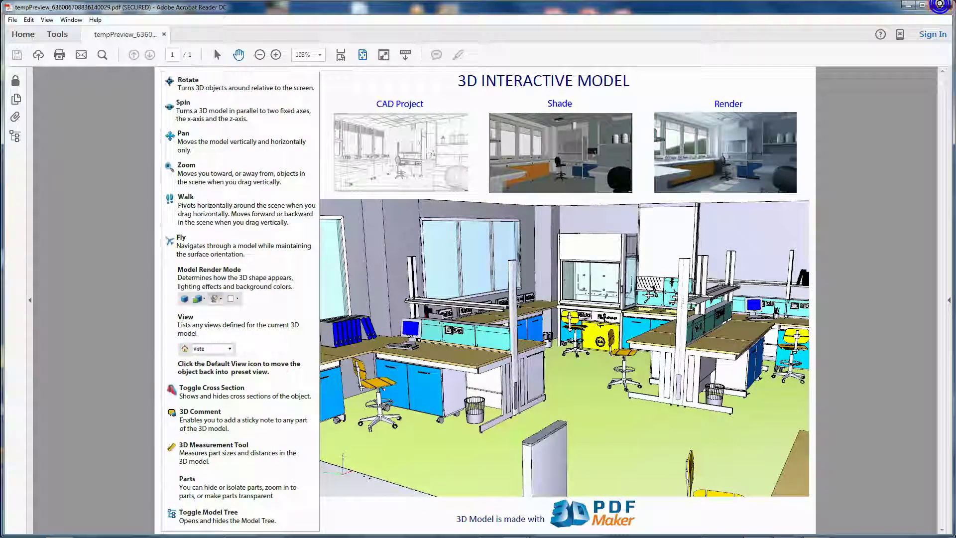
click(946, 21)
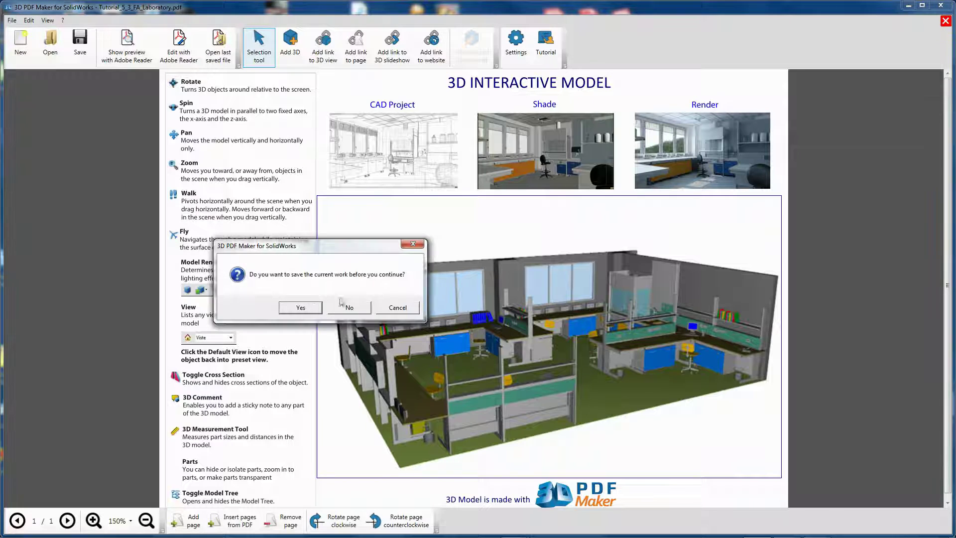
click(341, 308)
- Open Furnished Van.pdf and show its preview in Adobe Reader
scroll(647, 222, up, 10)
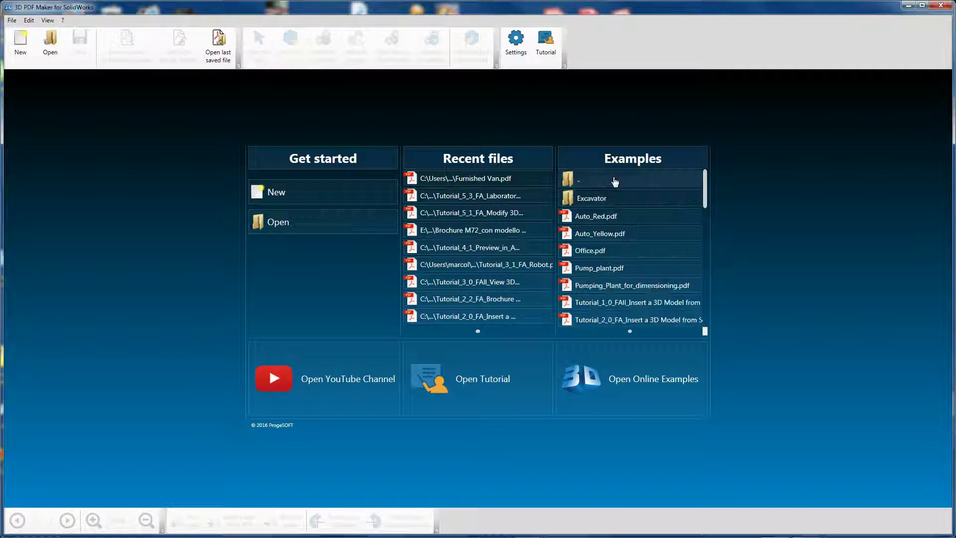
click(600, 289)
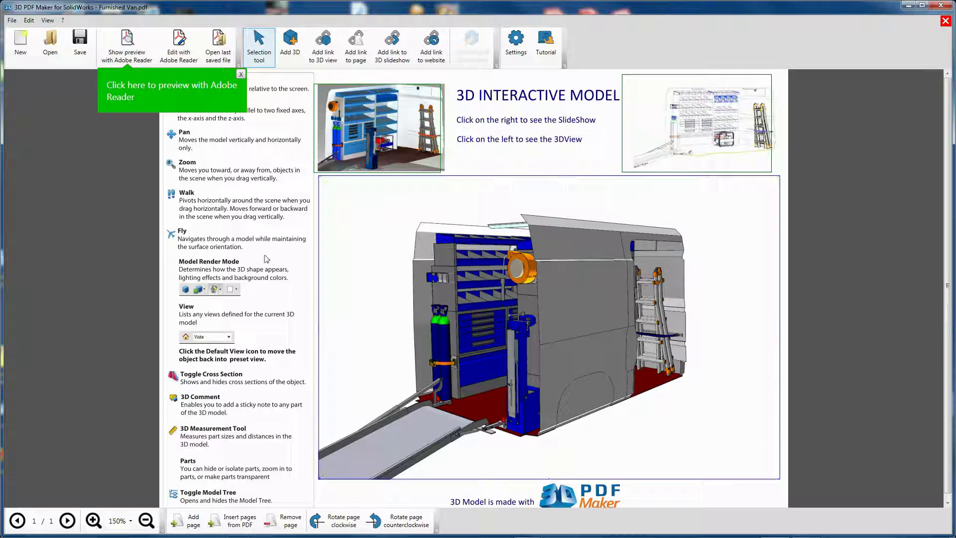
click(127, 45)
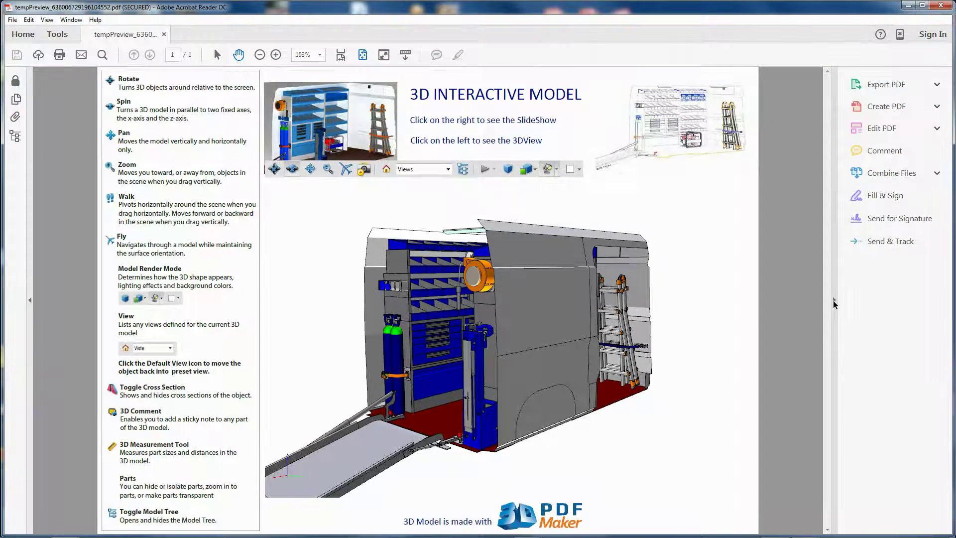
- Collapse the side tools pane, show the 3D view linked to the van photo and orbit the van model
click(833, 300)
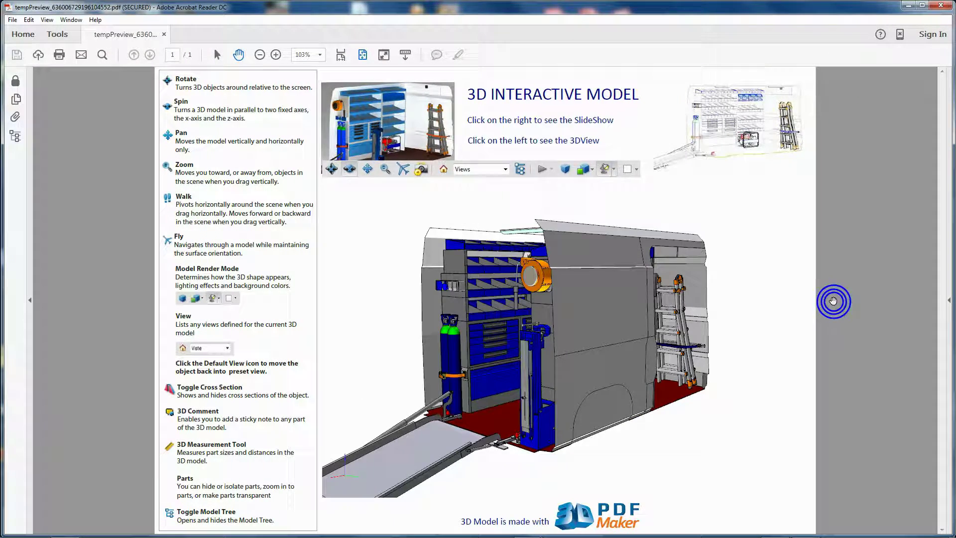
click(424, 141)
drag(391, 368, 467, 369)
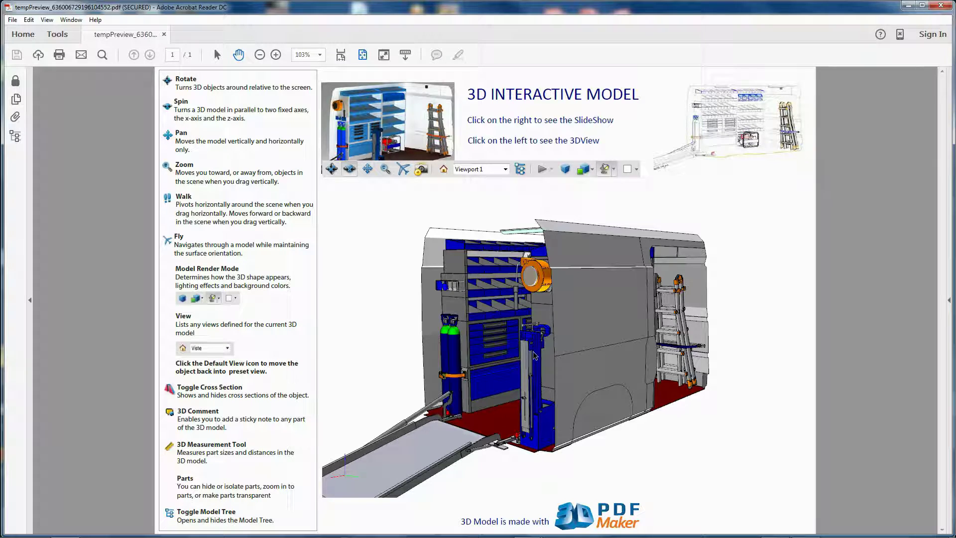
- Close the Adobe Reader preview and the Furnished Van document without saving the current work
click(940, 5)
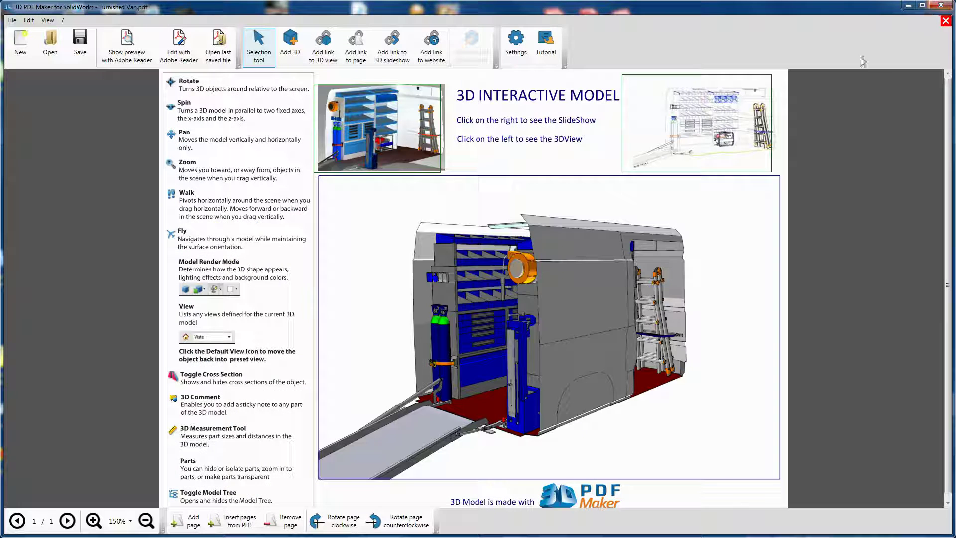
click(945, 22)
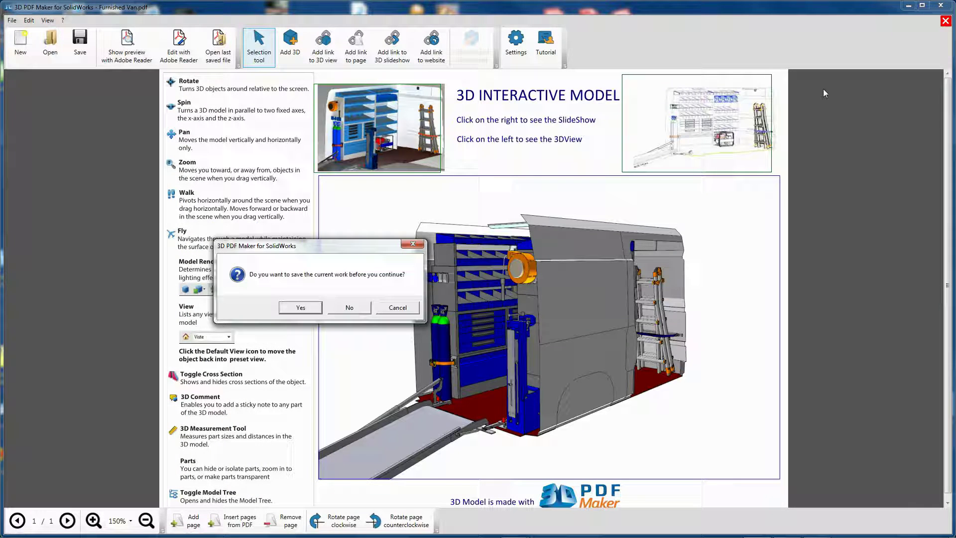
click(349, 307)
- Open the Pump_Plant.pdf example and preview it in Adobe Reader with the side tools pane collapsed
scroll(697, 252, down, 2)
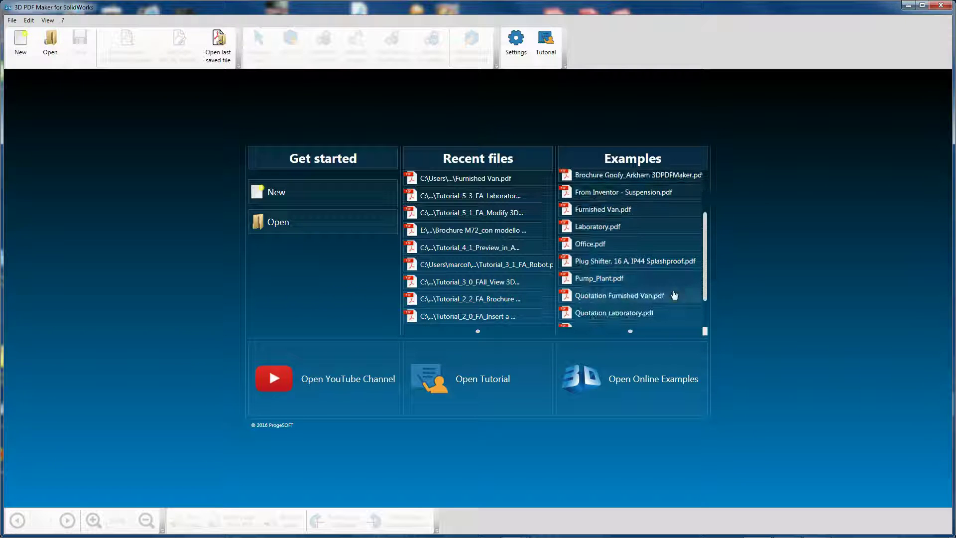
click(593, 279)
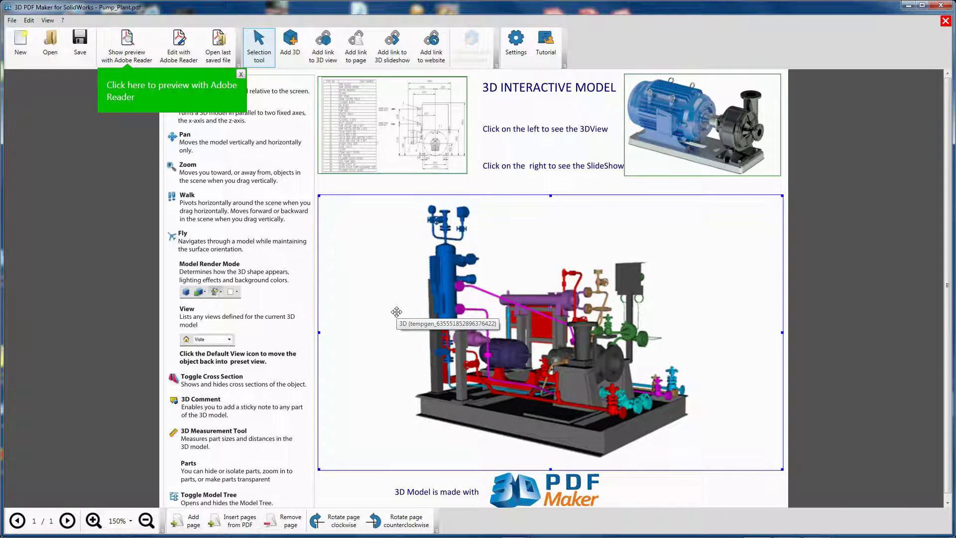
click(127, 50)
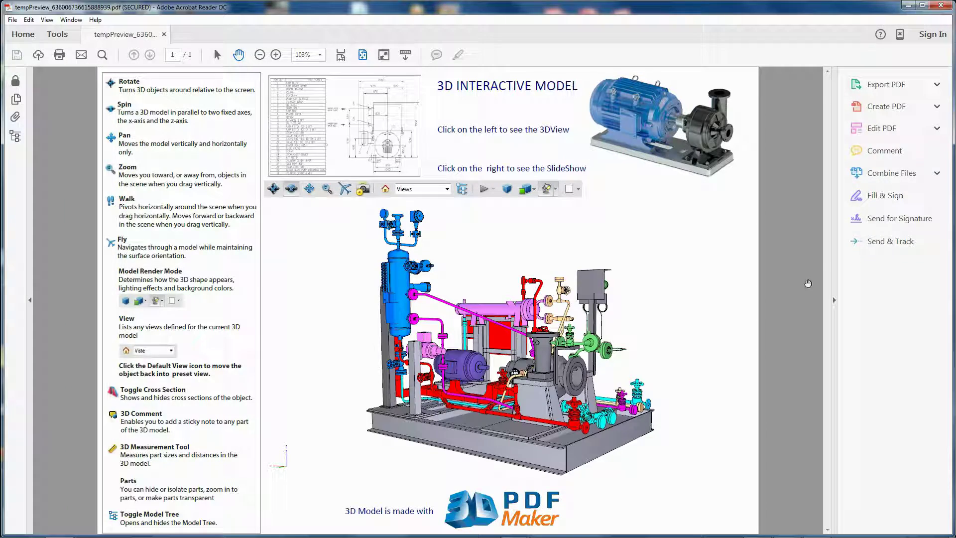
click(835, 302)
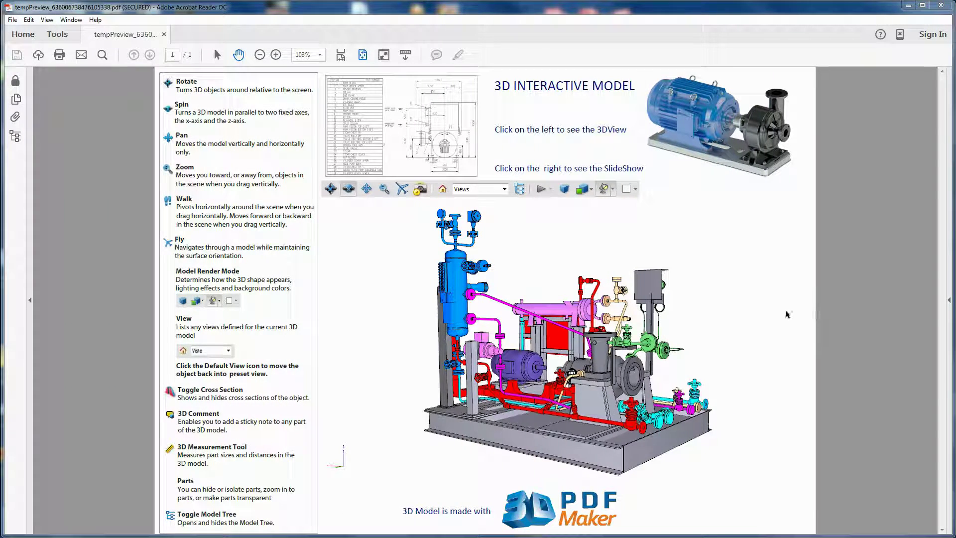
- Orbit the pump plant in the 3D view linked to the technical drawing and play the slideshow linked to the motor photo
click(431, 170)
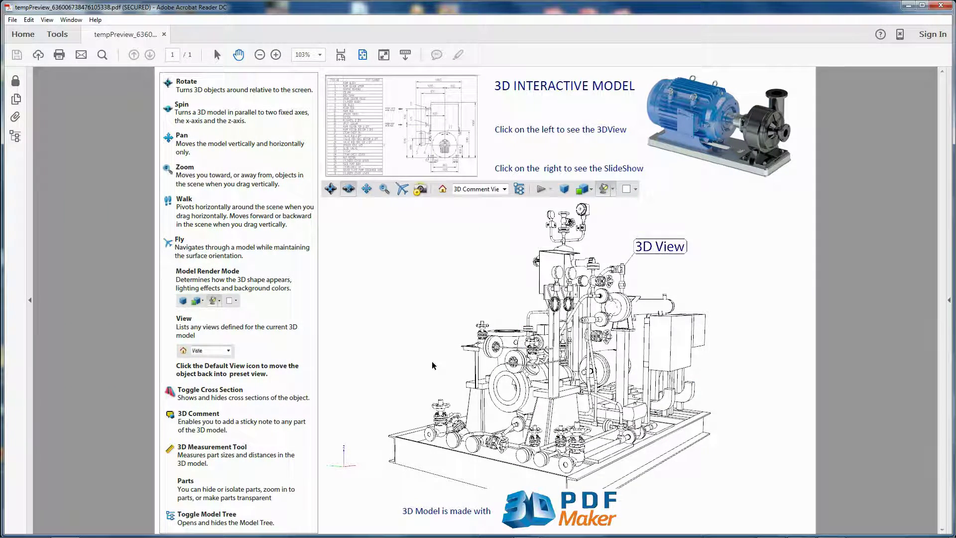
drag(473, 367, 770, 369)
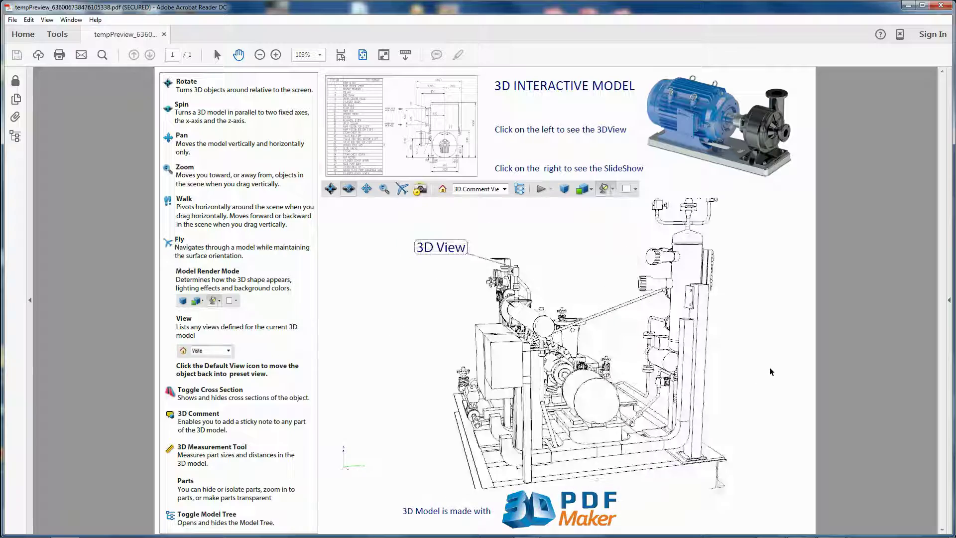
drag(605, 387, 649, 392)
click(696, 129)
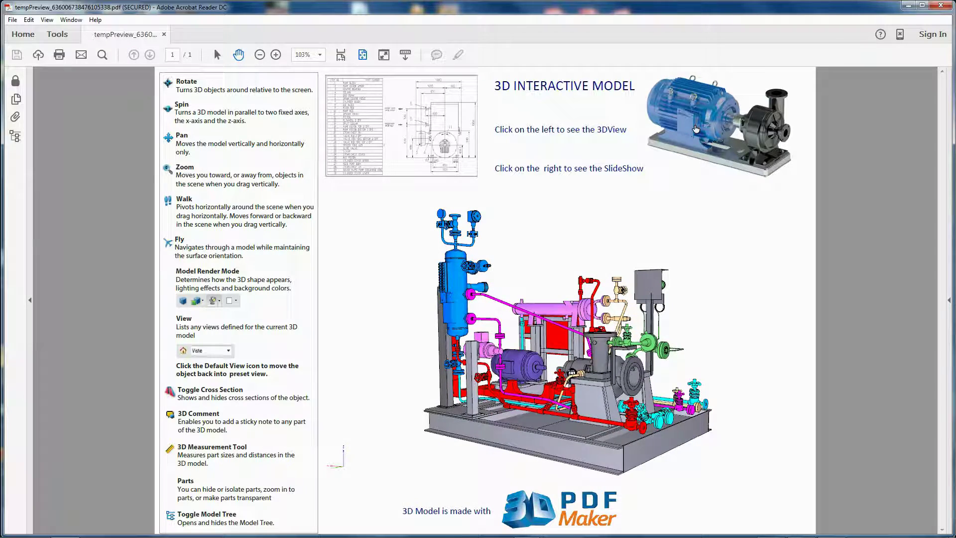
mouse_move(473, 321)
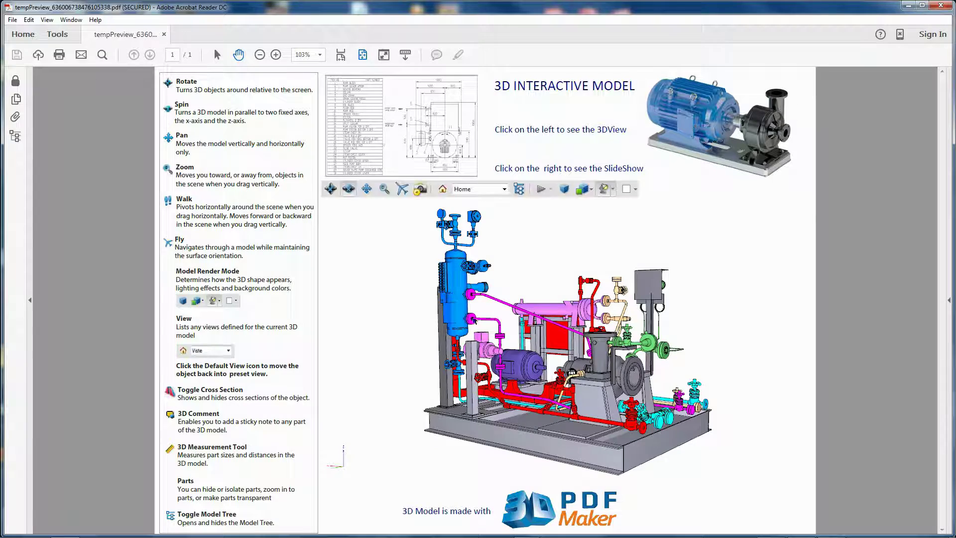
- Close the pump plant preview and its document without saving the changes
click(940, 5)
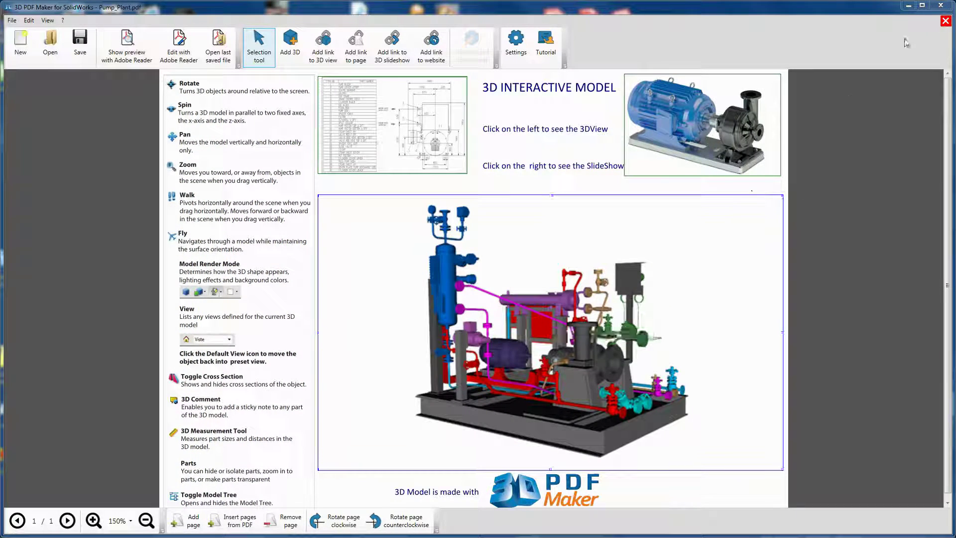
click(945, 21)
click(346, 305)
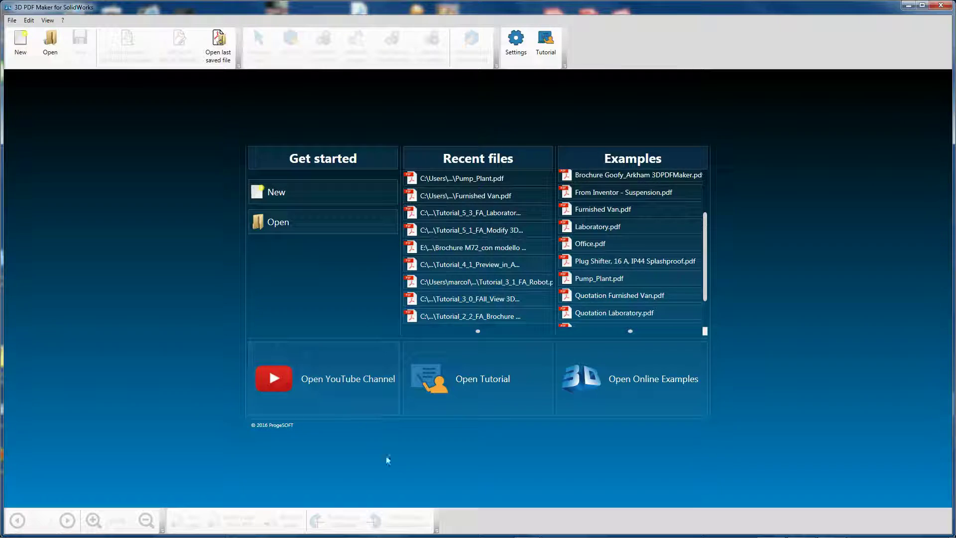
- Open the Office.pdf example and set the default view position of its 3D model to the top view
click(588, 253)
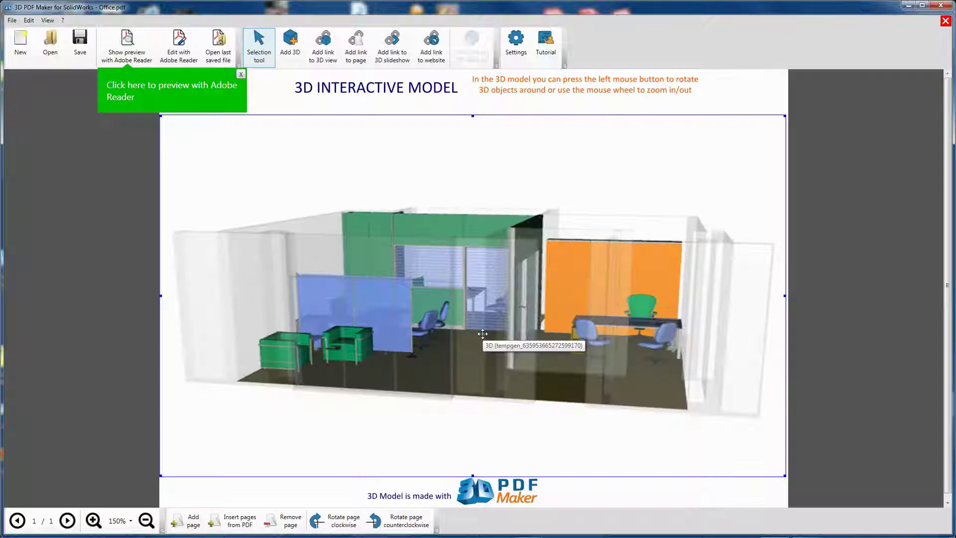
double_click(476, 198)
click(491, 245)
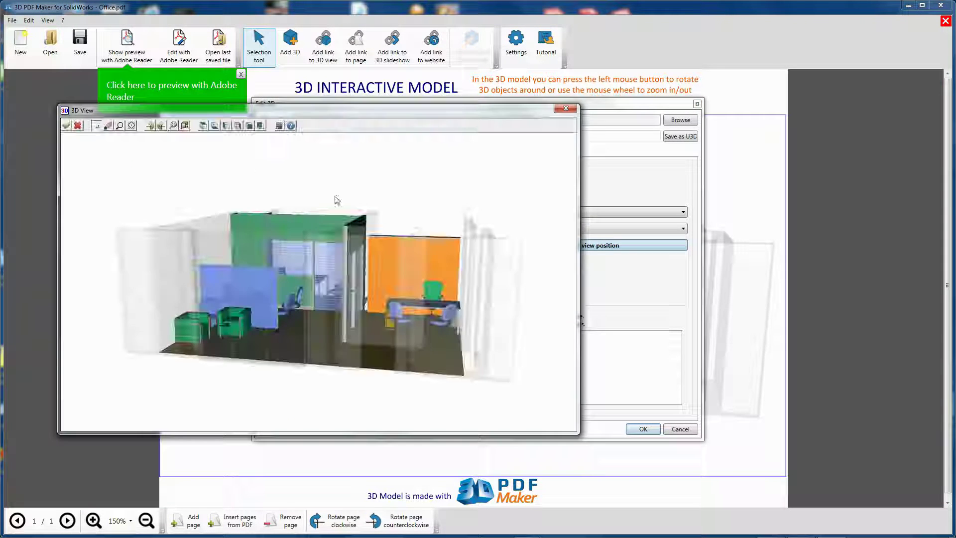
click(205, 128)
click(66, 126)
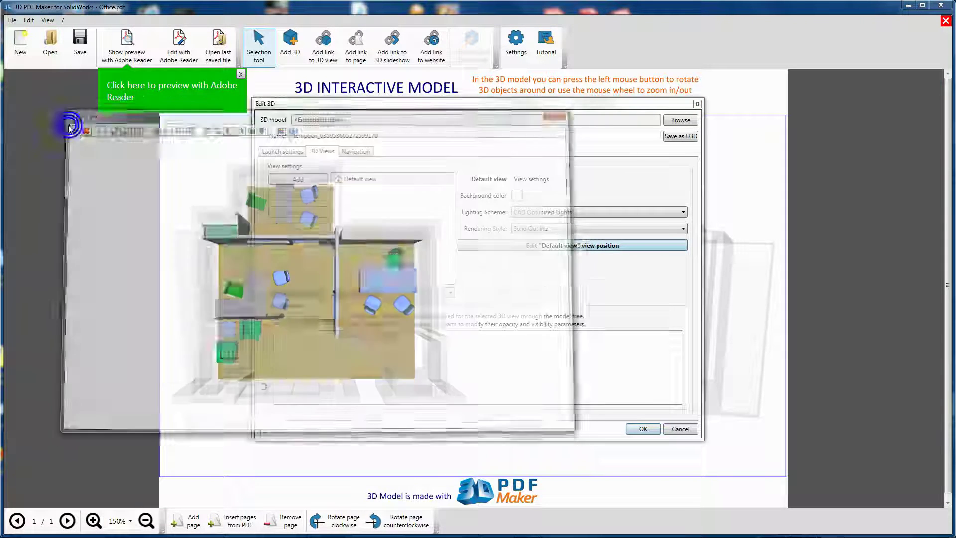
click(353, 303)
click(643, 429)
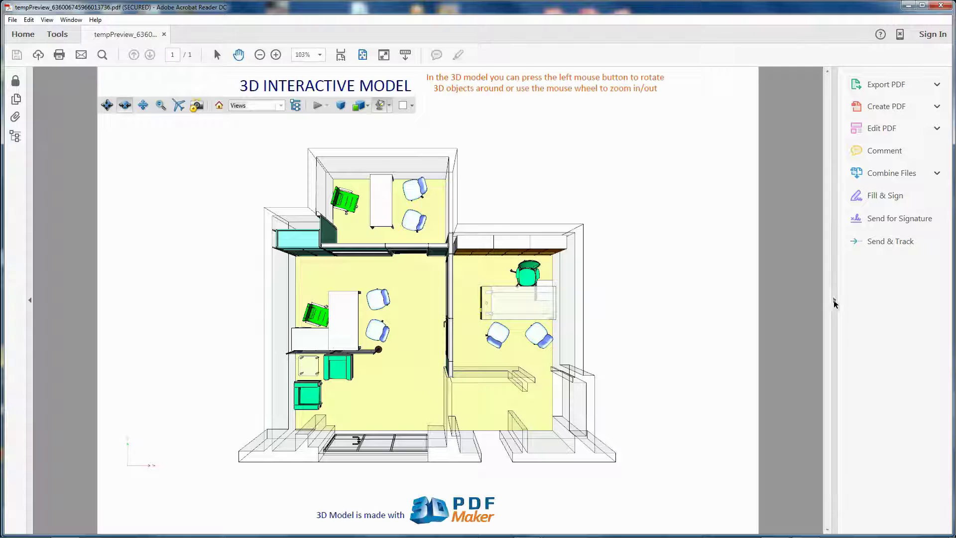
- Examine the office model in the Adobe Reader preview with the side tools pane collapsed
click(834, 301)
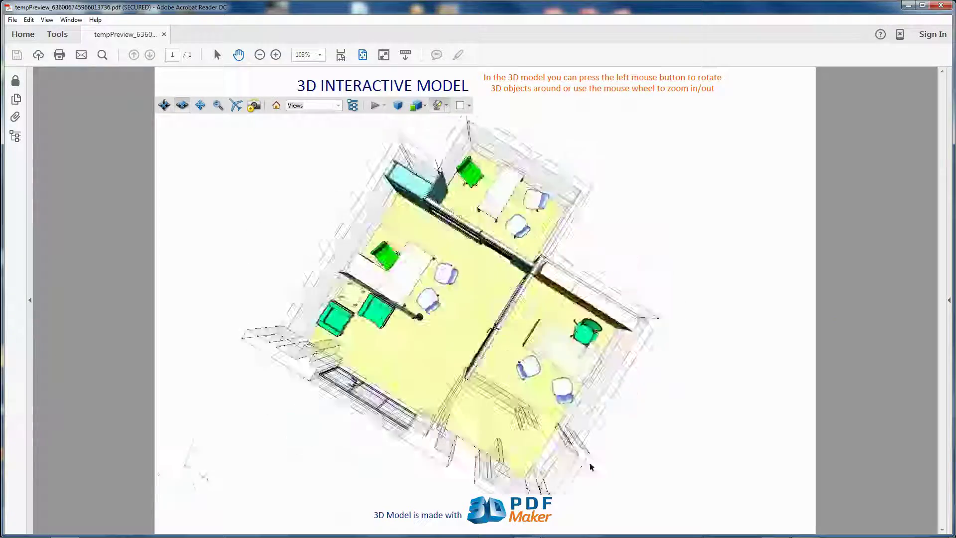